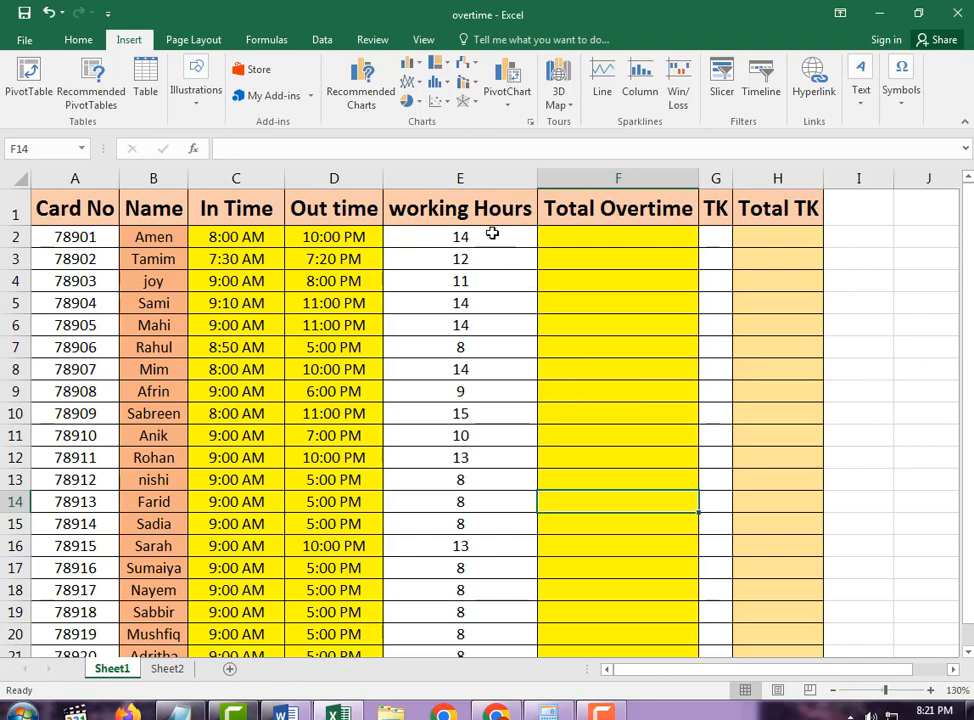
# Step: Open Sheet2 and examine the outer IF condition C2>8 in the Total Overtime formula of cell E2
pyautogui.click(496, 229)
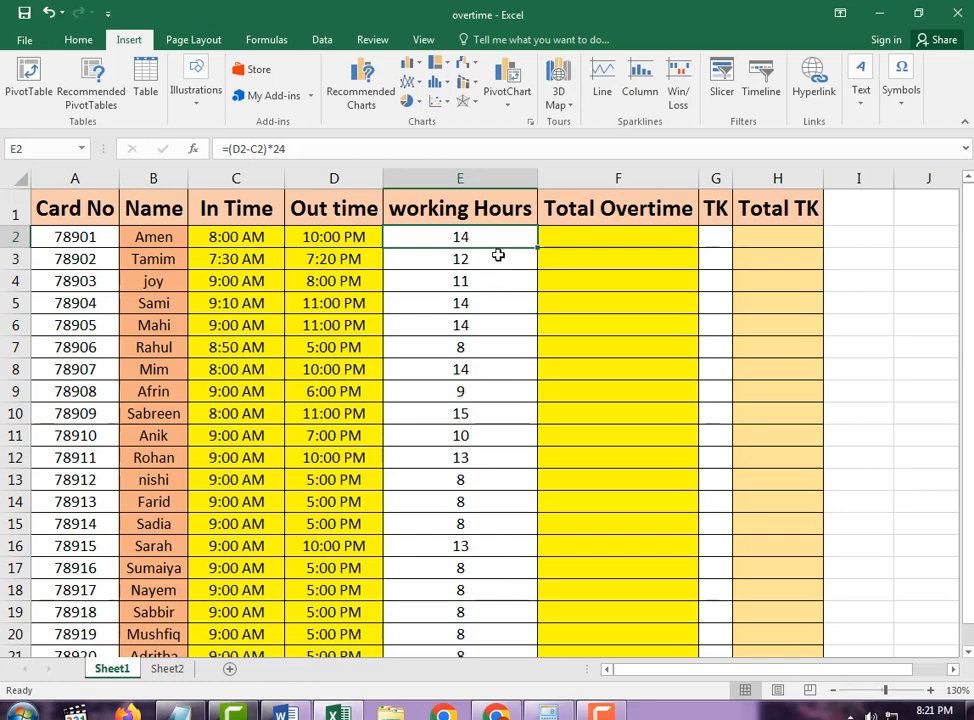
pyautogui.click(167, 669)
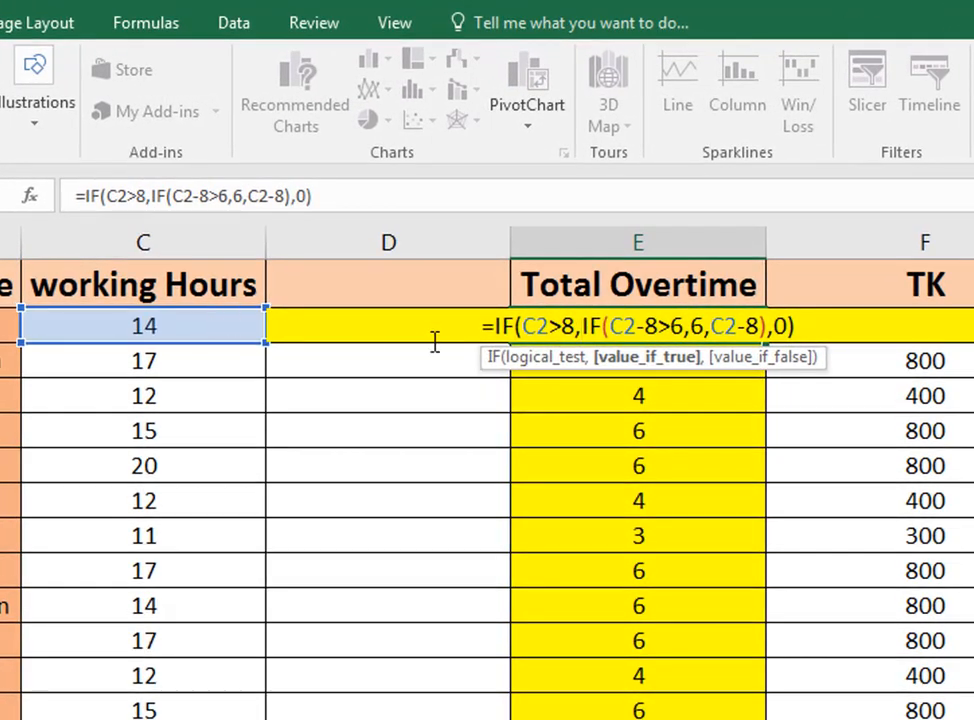
pyautogui.click(497, 325)
pyautogui.click(517, 325)
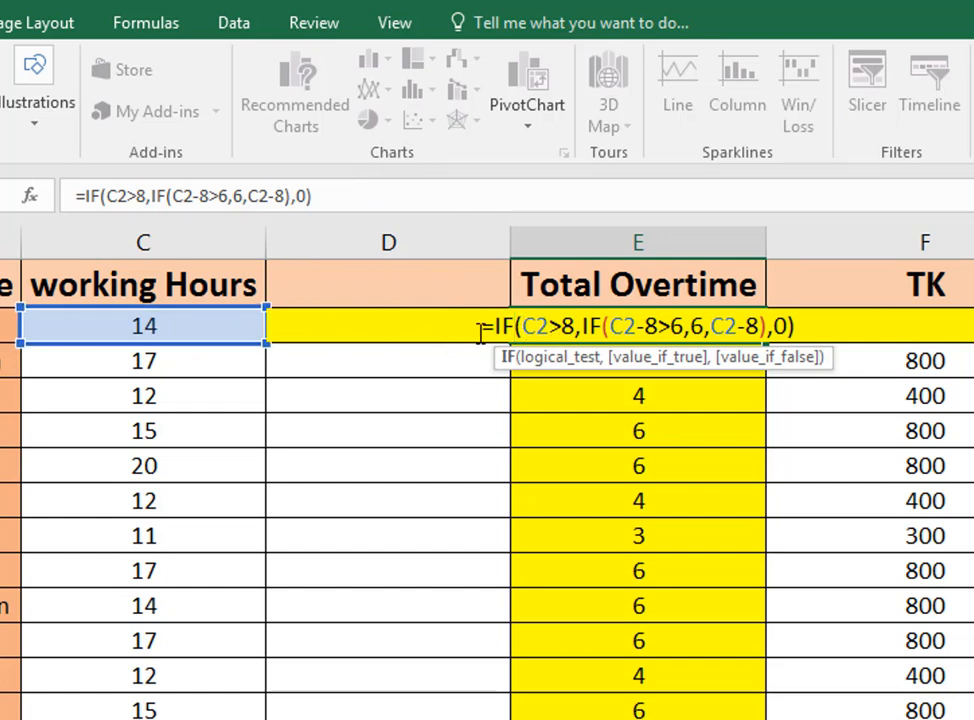
pyautogui.doubleClick(526, 326)
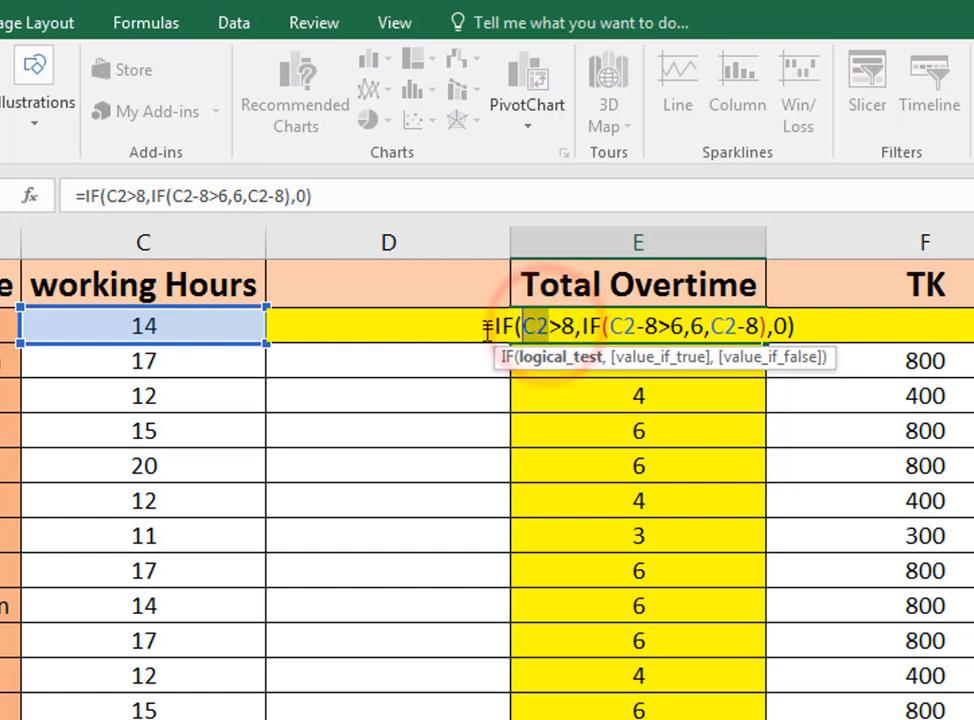
pyautogui.click(213, 336)
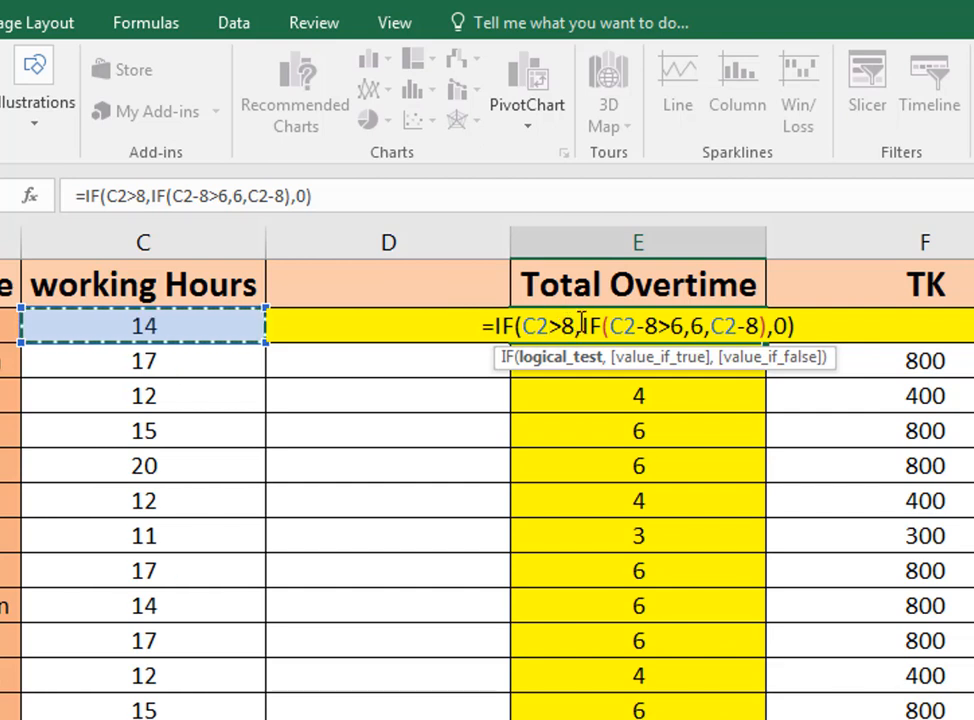
pyautogui.click(579, 325)
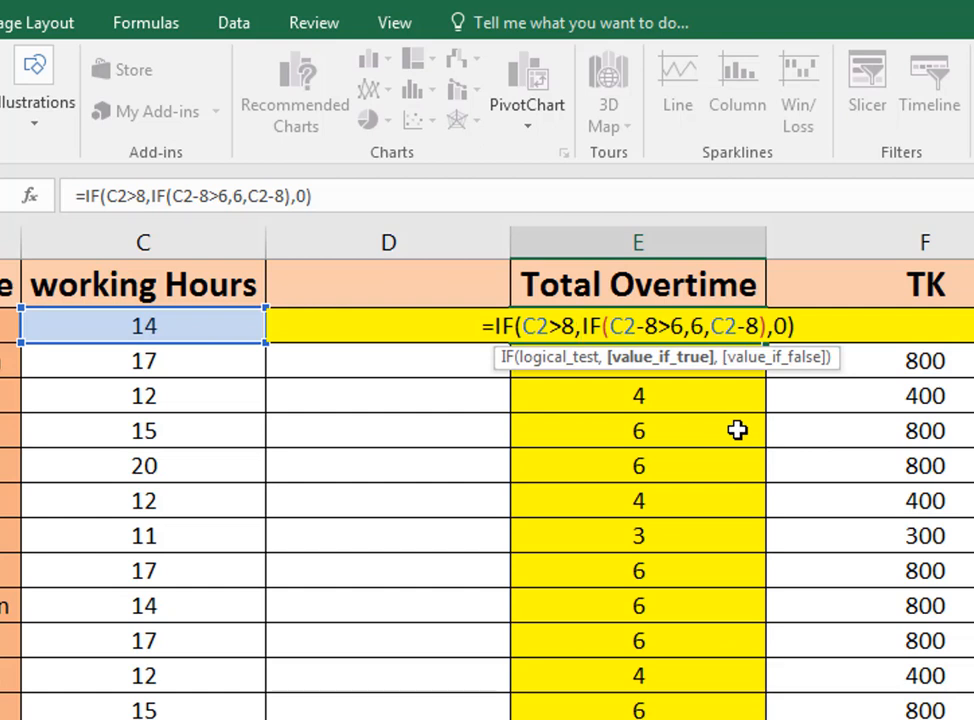
# Step: Examine the nested IF in the E2 overtime formula, including its condition C2-8>6 and its true value 6
pyautogui.click(602, 313)
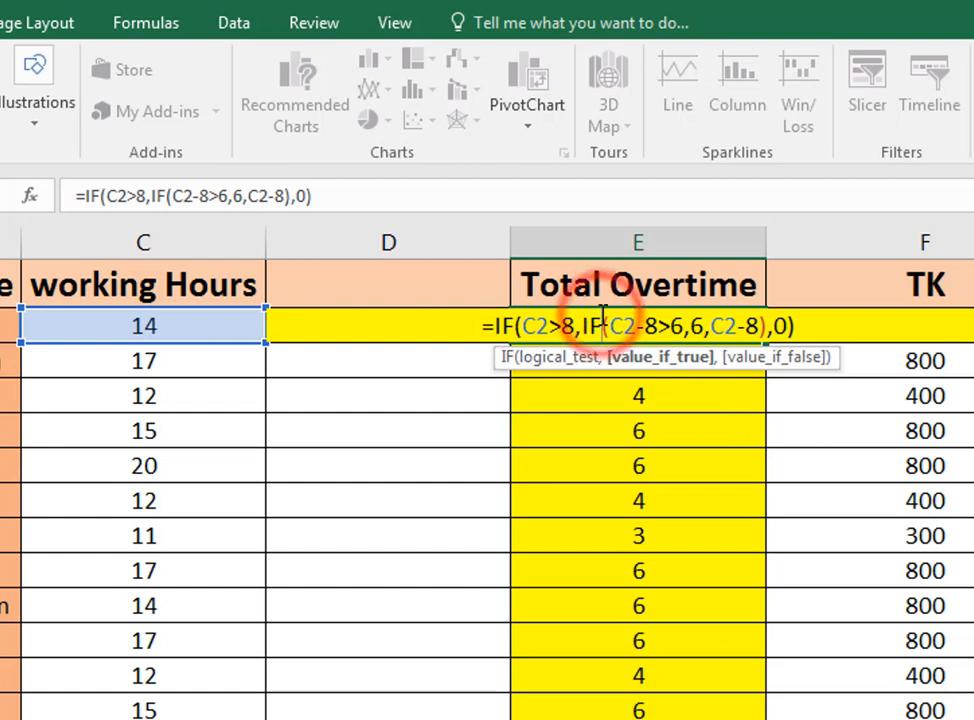
pyautogui.click(615, 325)
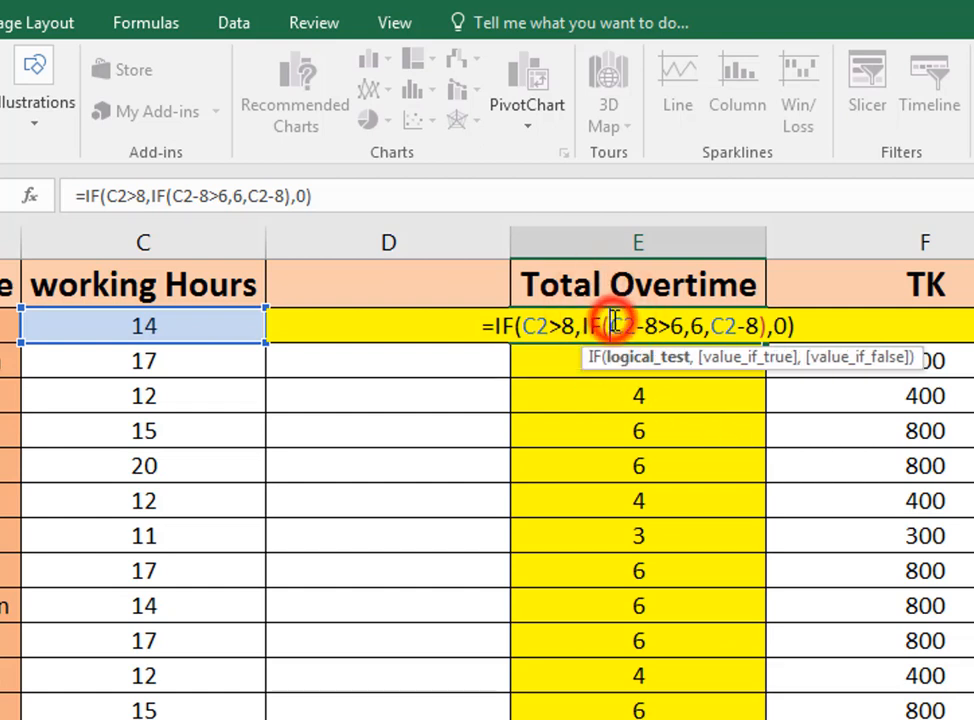
pyautogui.click(630, 325)
pyautogui.moveTo(630, 325); pyautogui.dragTo(610, 325)
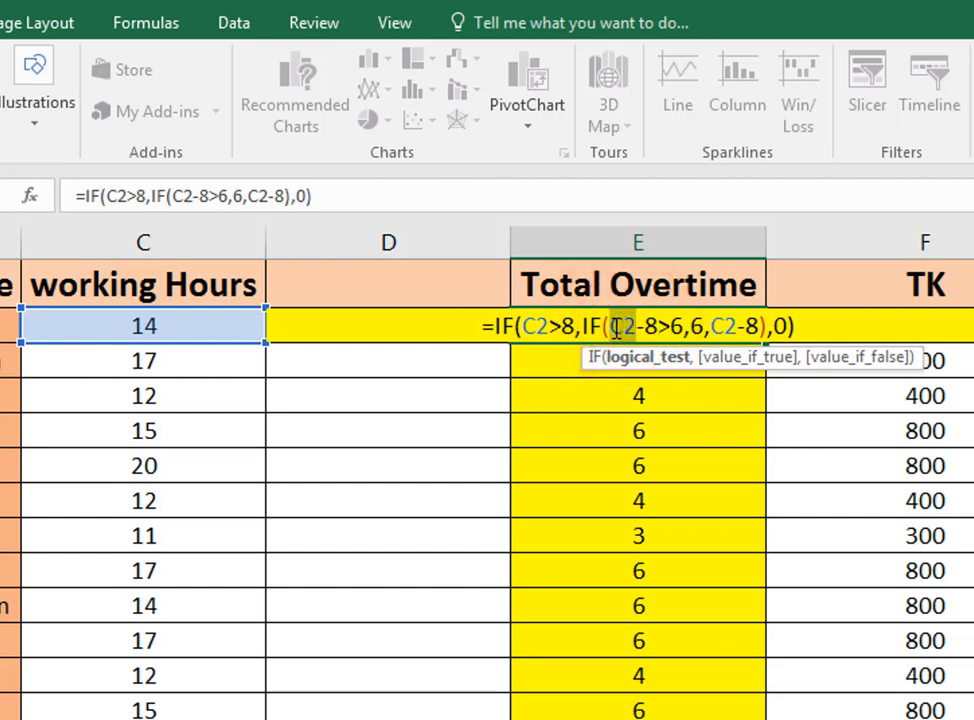
pyautogui.click(195, 327)
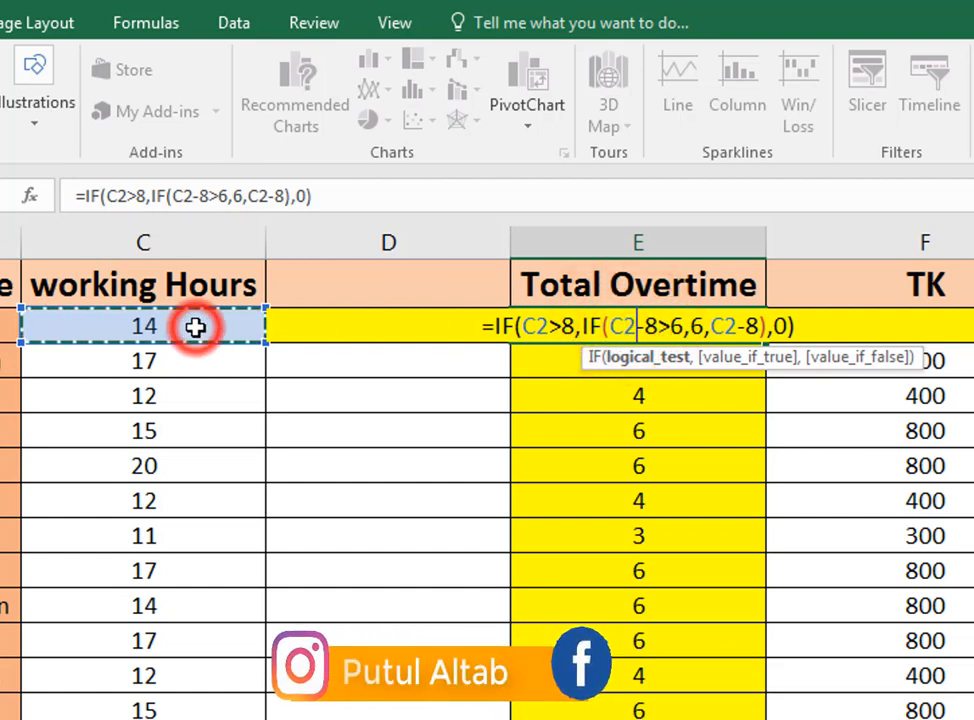
pyautogui.click(648, 322)
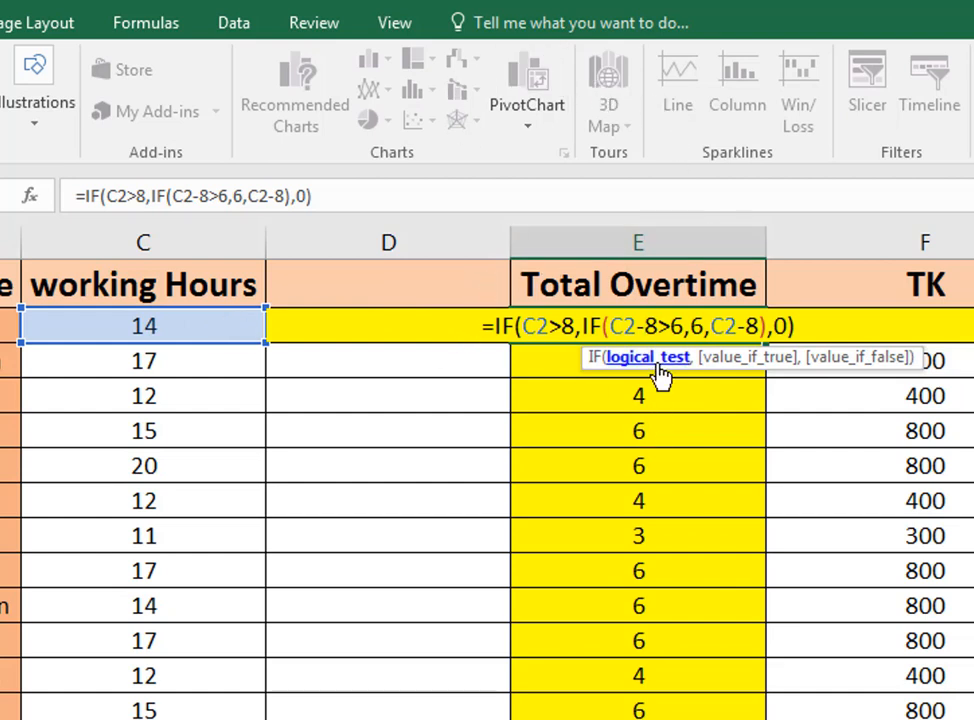
pyautogui.click(656, 326)
pyautogui.click(681, 323)
pyautogui.click(702, 325)
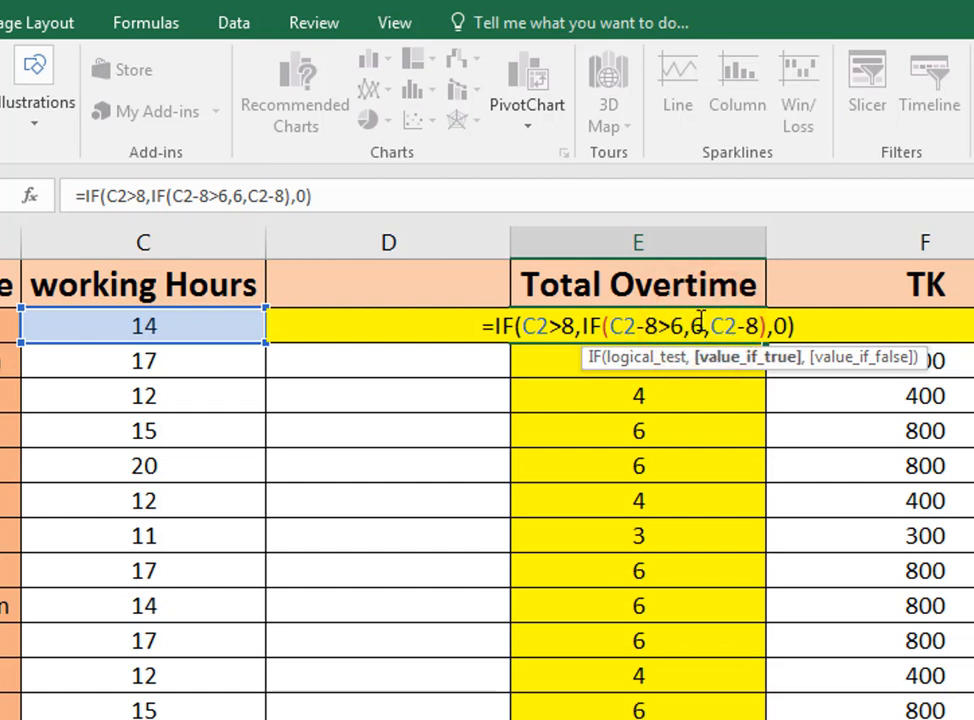
pyautogui.click(704, 325)
pyautogui.click(616, 325)
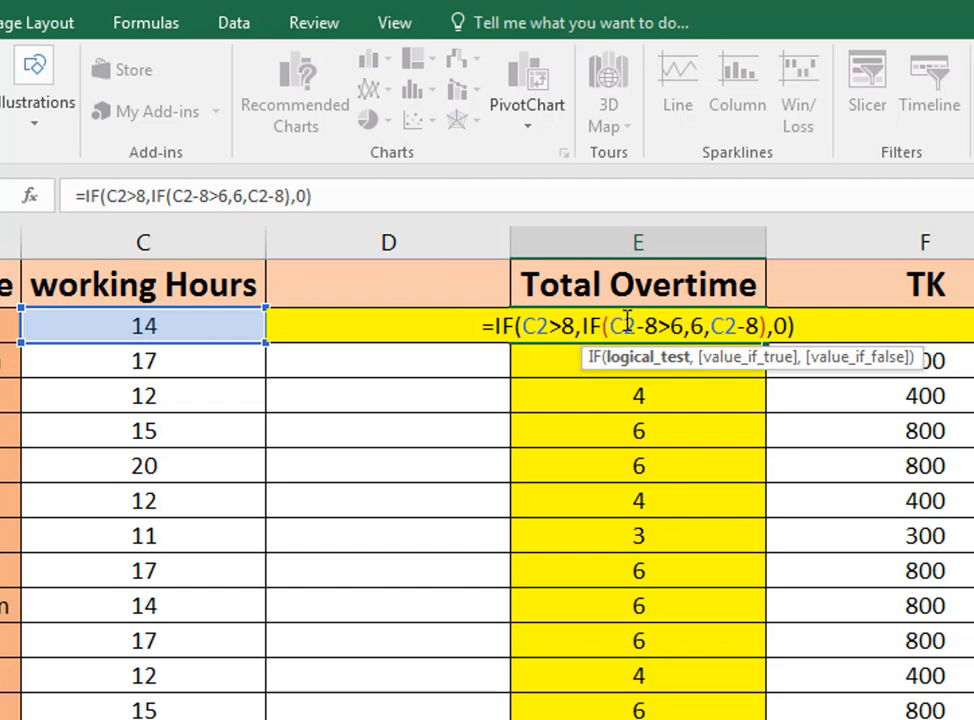
# Step: Examine the nested IF's false value C2-8 in the E2 overtime formula, and finish editing the cell
pyautogui.click(704, 327)
pyautogui.write(',')
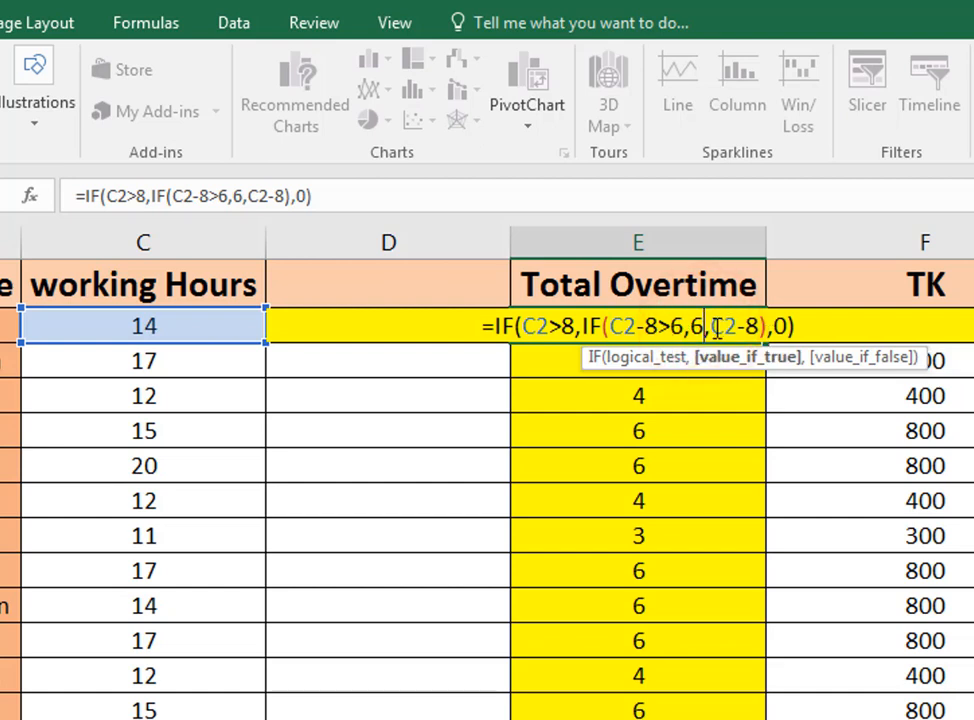
pyautogui.click(703, 327)
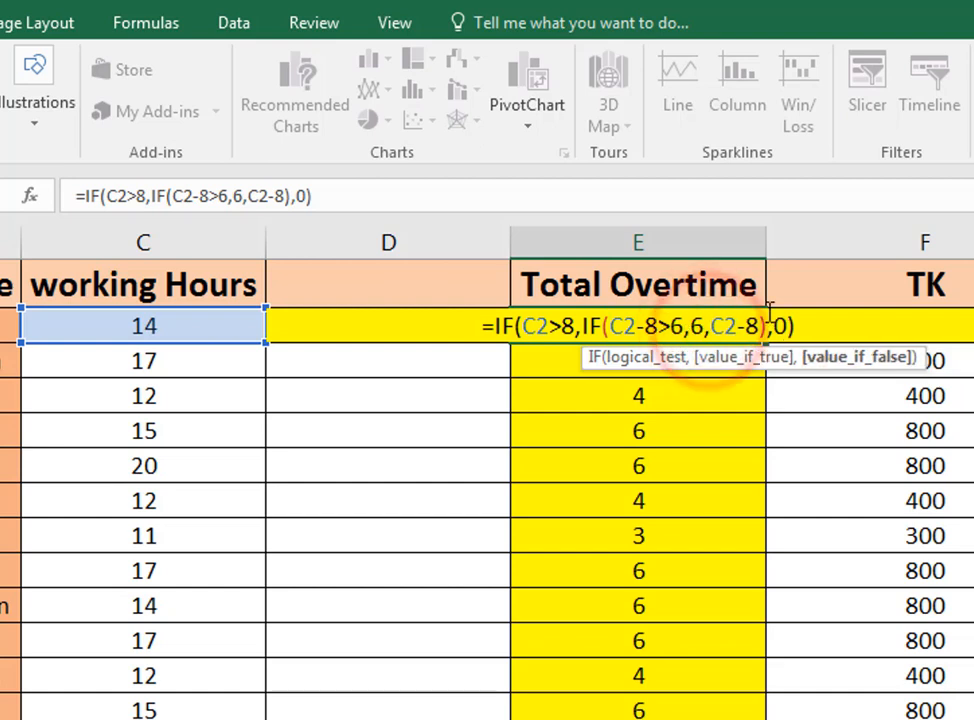
pyautogui.moveTo(738, 327); pyautogui.dragTo(718, 332)
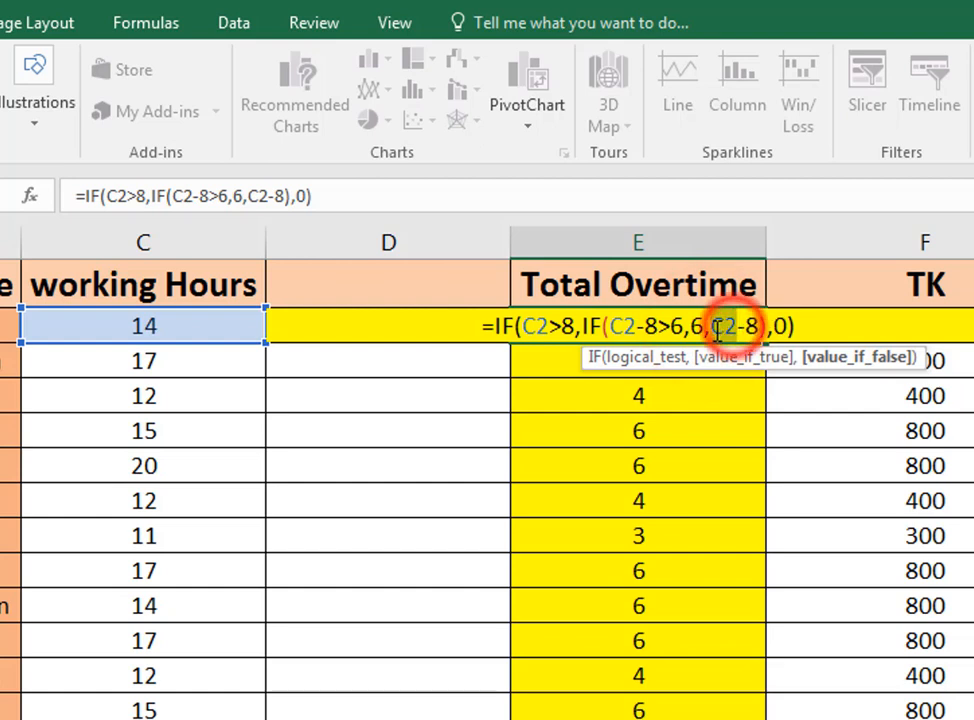
pyautogui.click(127, 329)
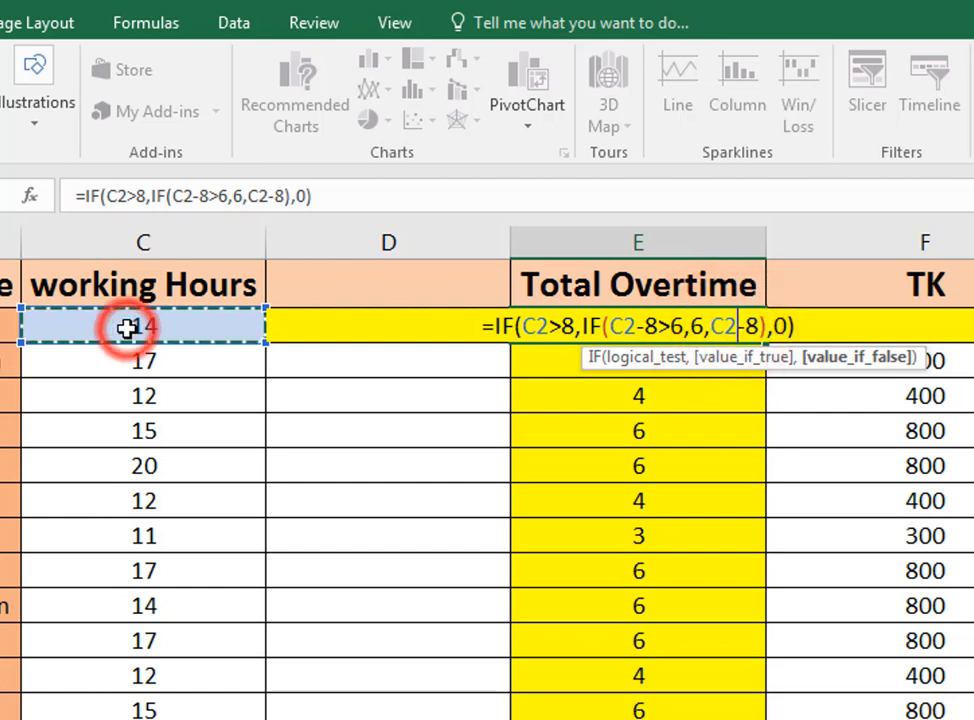
pyautogui.click(755, 326)
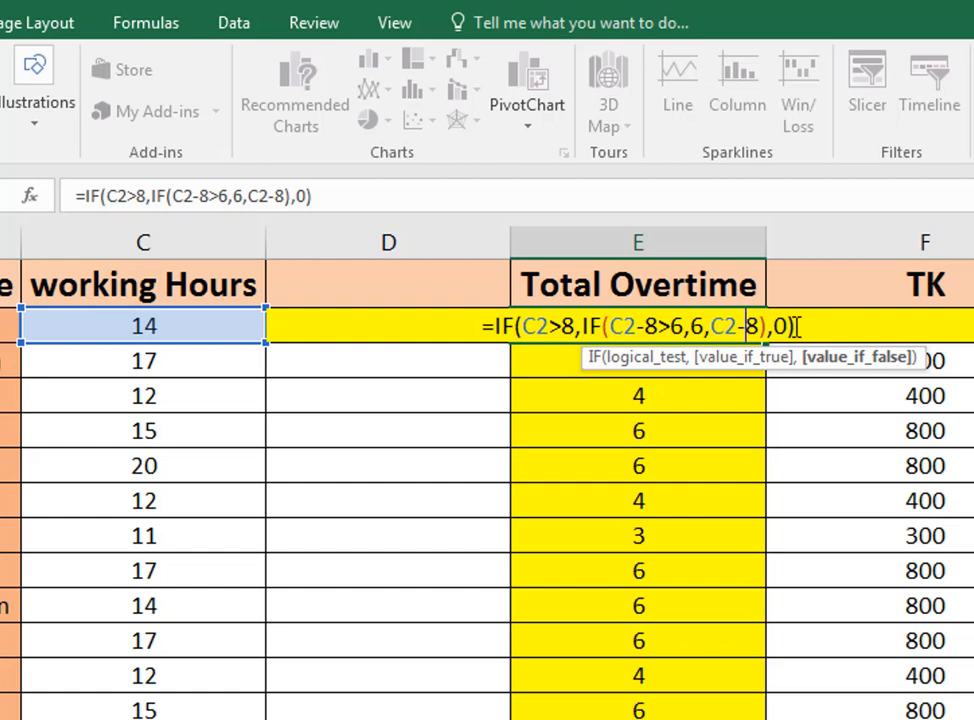
pyautogui.press('Return')
# Step: Fill the overtime formula =IF(C2>8,IF(C2-8>6,6,C2-8),0) from E2 down the Total Overtime column
pyautogui.click(707, 326)
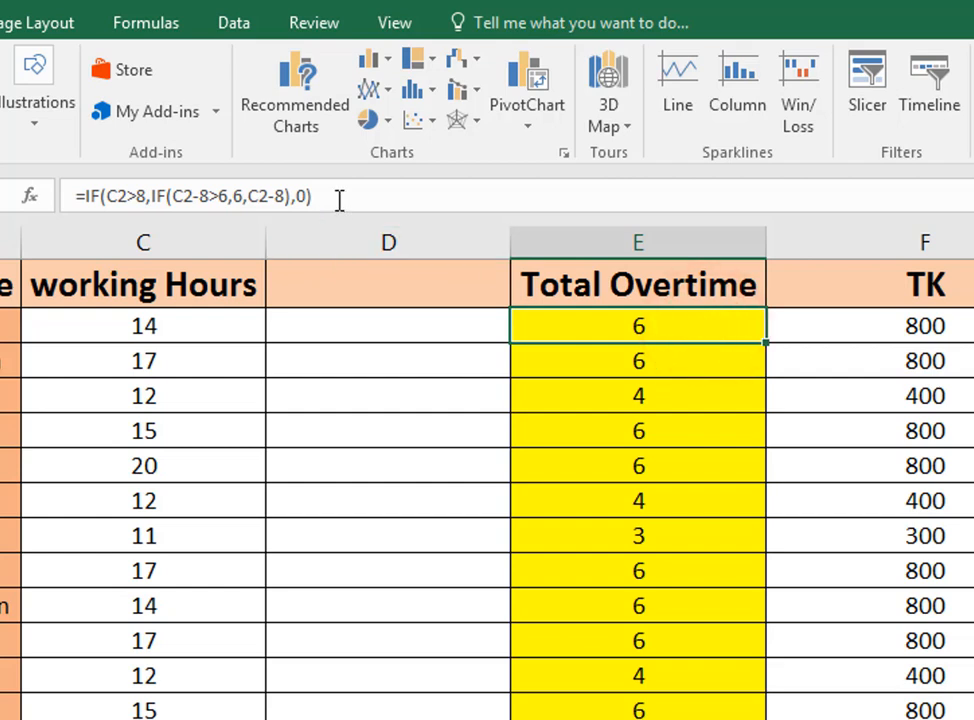
pyautogui.moveTo(337, 196); pyautogui.dragTo(76, 196)
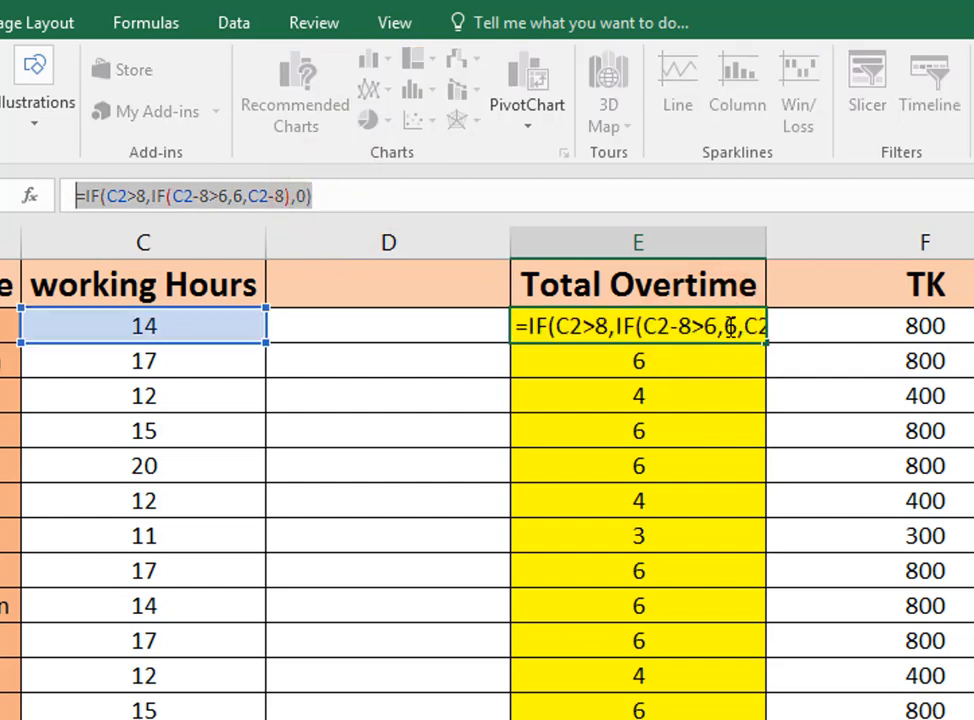
pyautogui.click(732, 326)
pyautogui.press('Return')
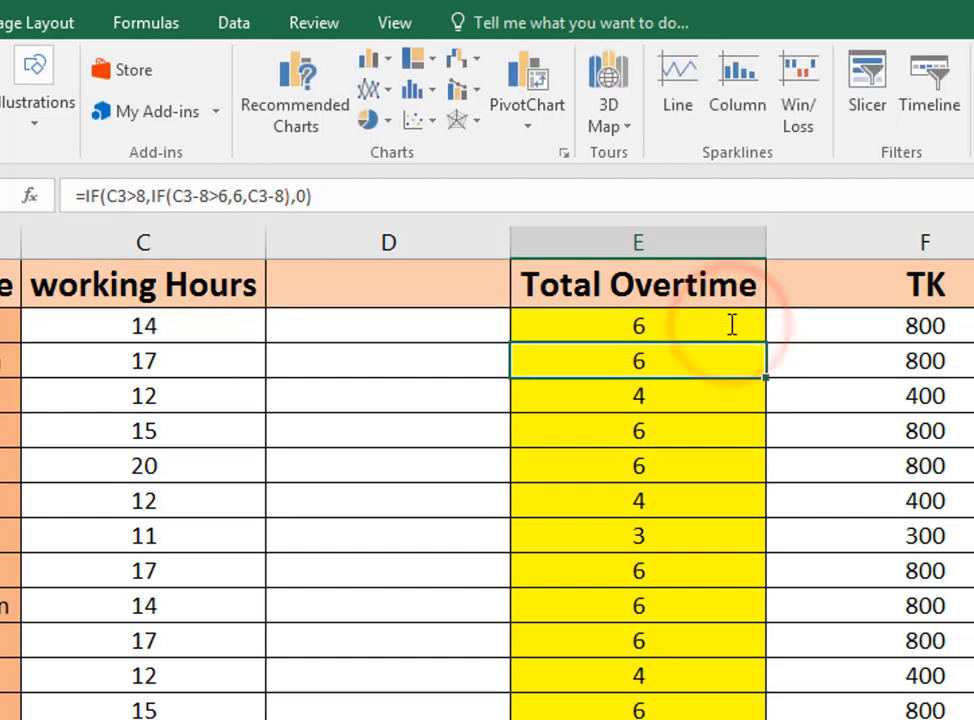
pyautogui.click(730, 324)
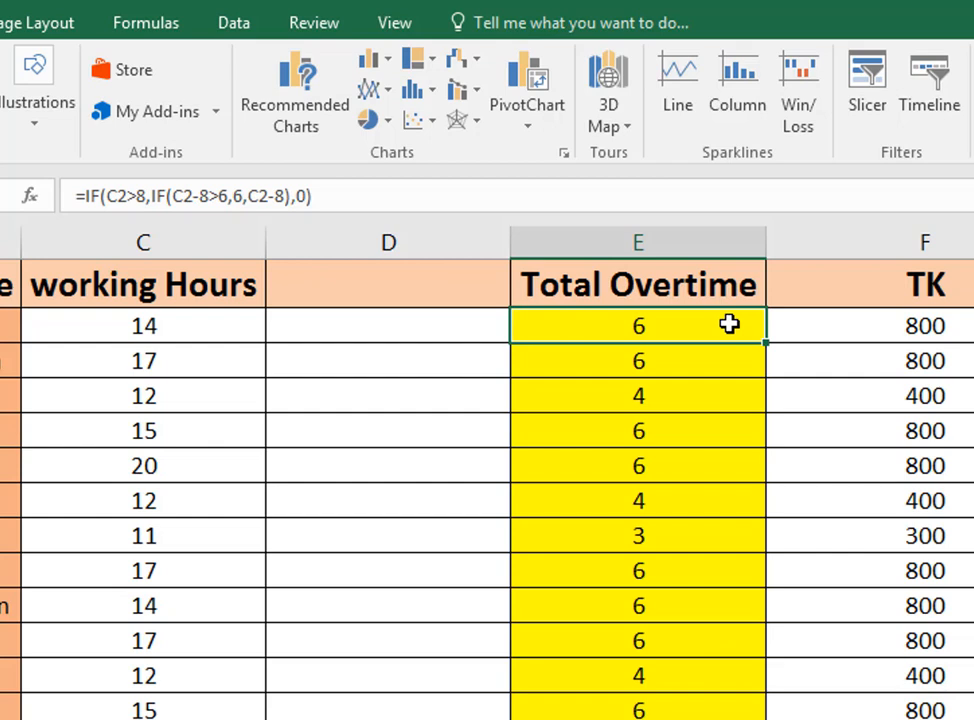
pyautogui.click(729, 323)
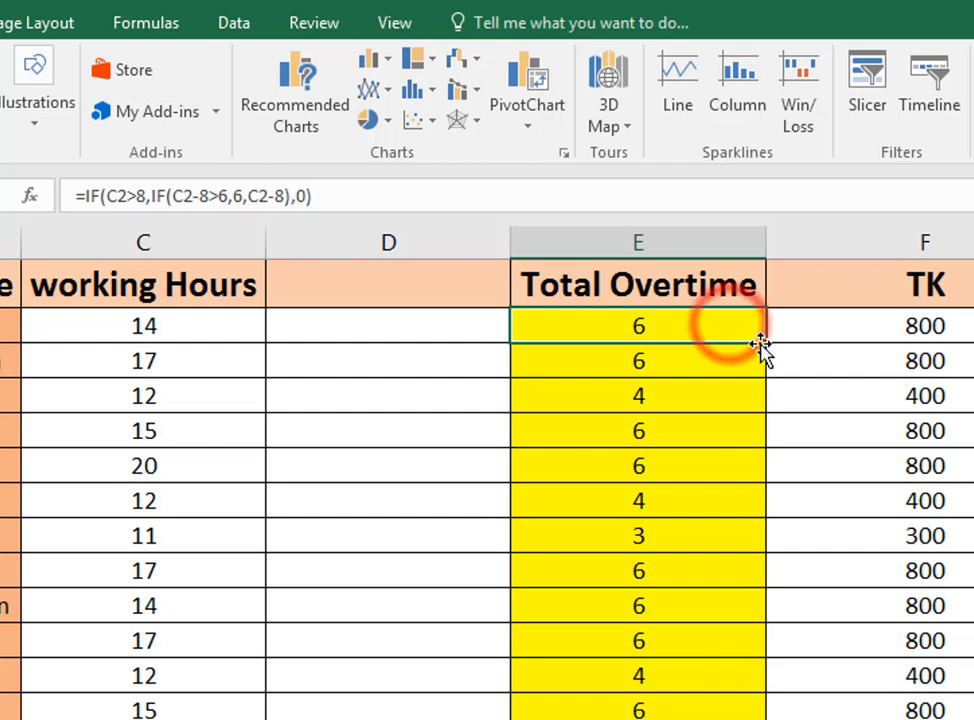
pyautogui.doubleClick(763, 343)
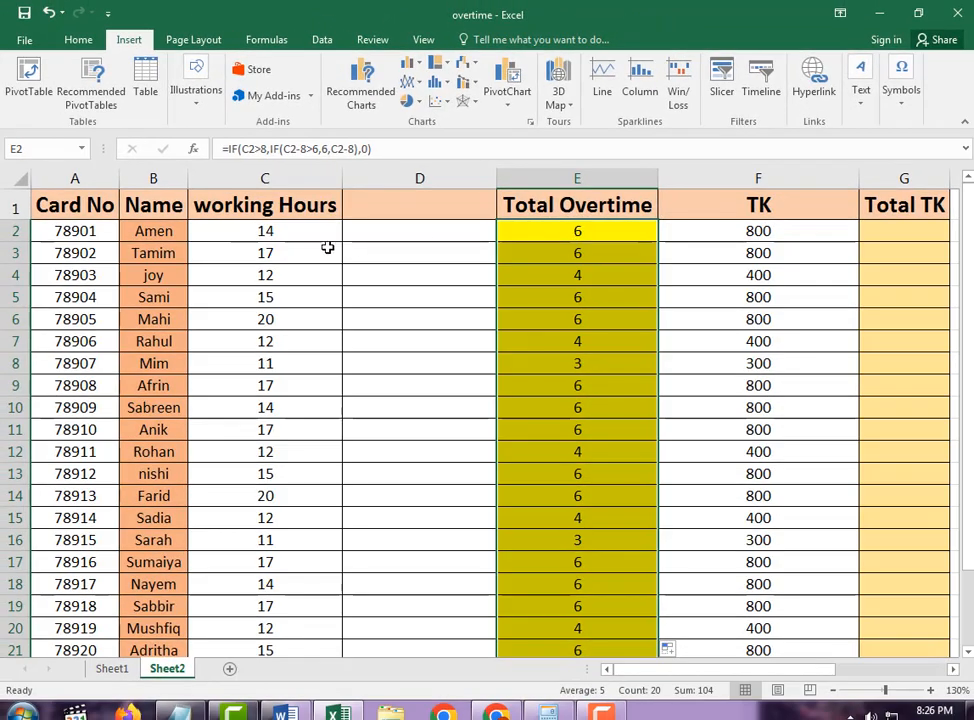
# Step: Compare the working hours in column C with the Total Overtime results in column E down to the last row
pyautogui.click(274, 250)
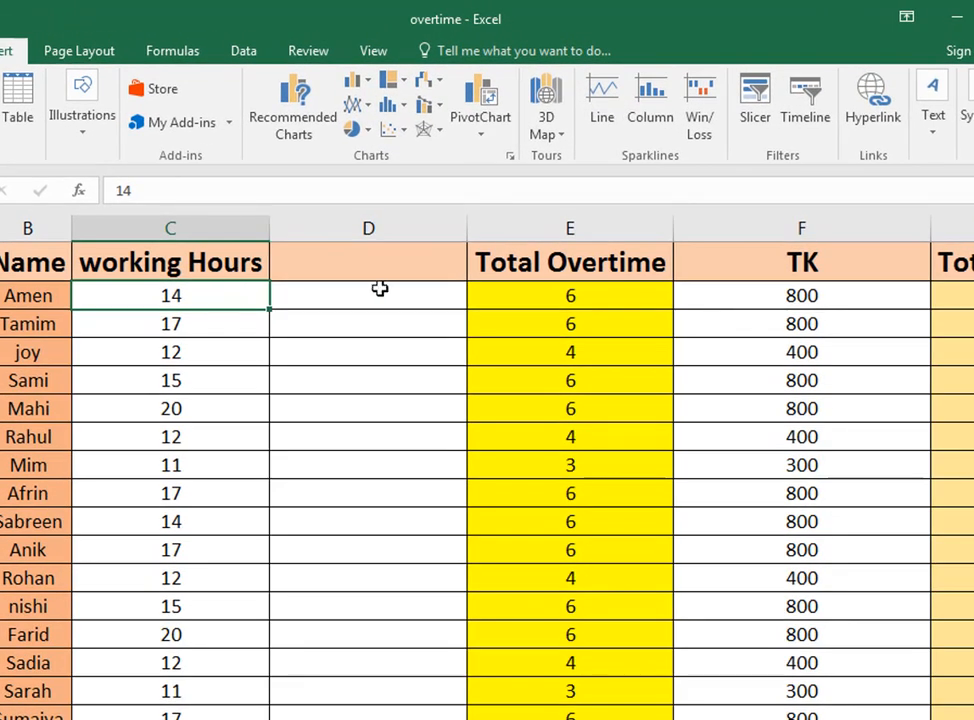
pyautogui.click(219, 323)
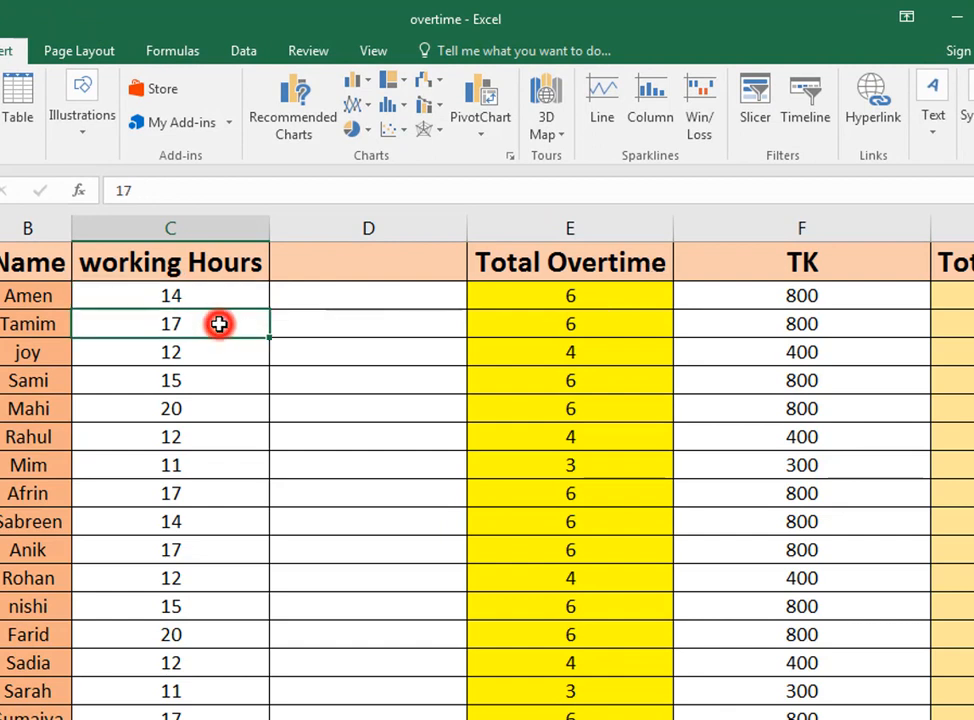
pyautogui.click(597, 330)
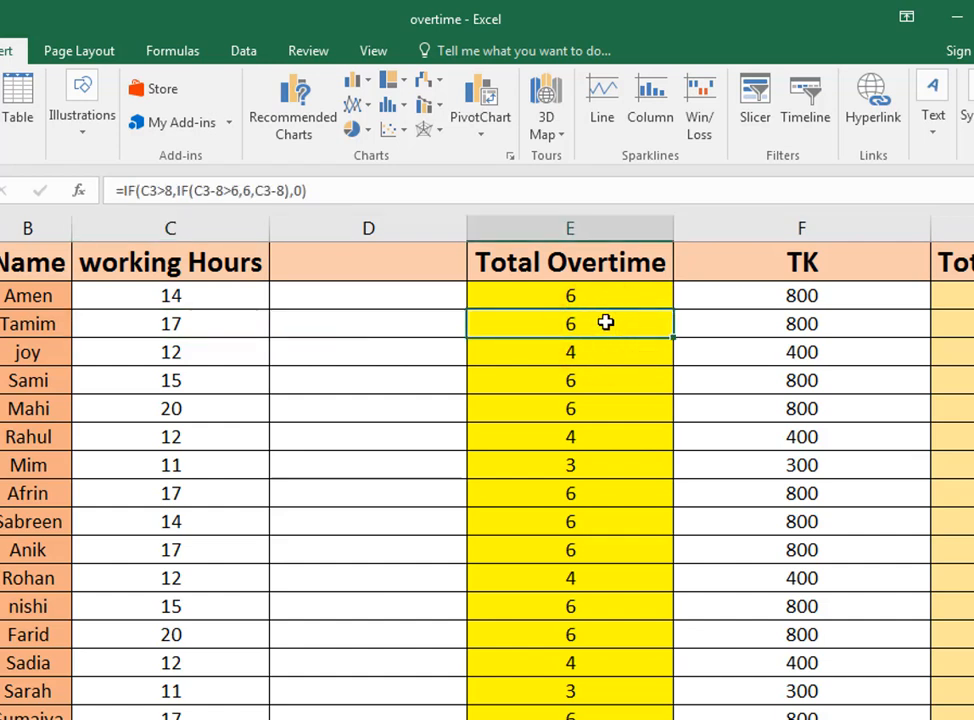
pyautogui.moveTo(620, 301); pyautogui.dragTo(650, 589)
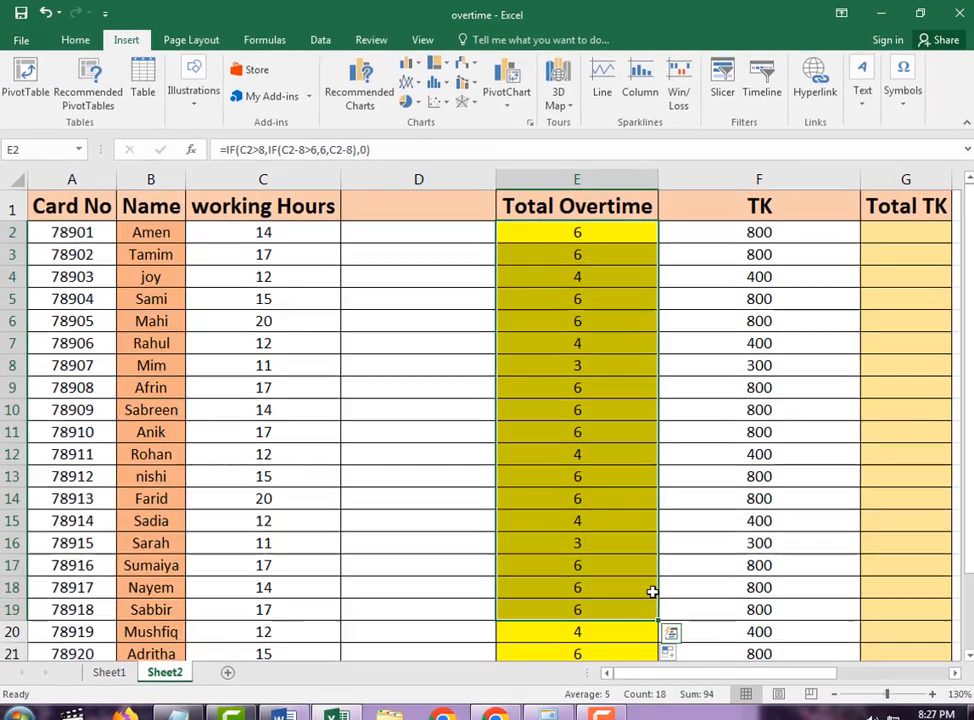
pyautogui.scroll(-2, 637, 511)
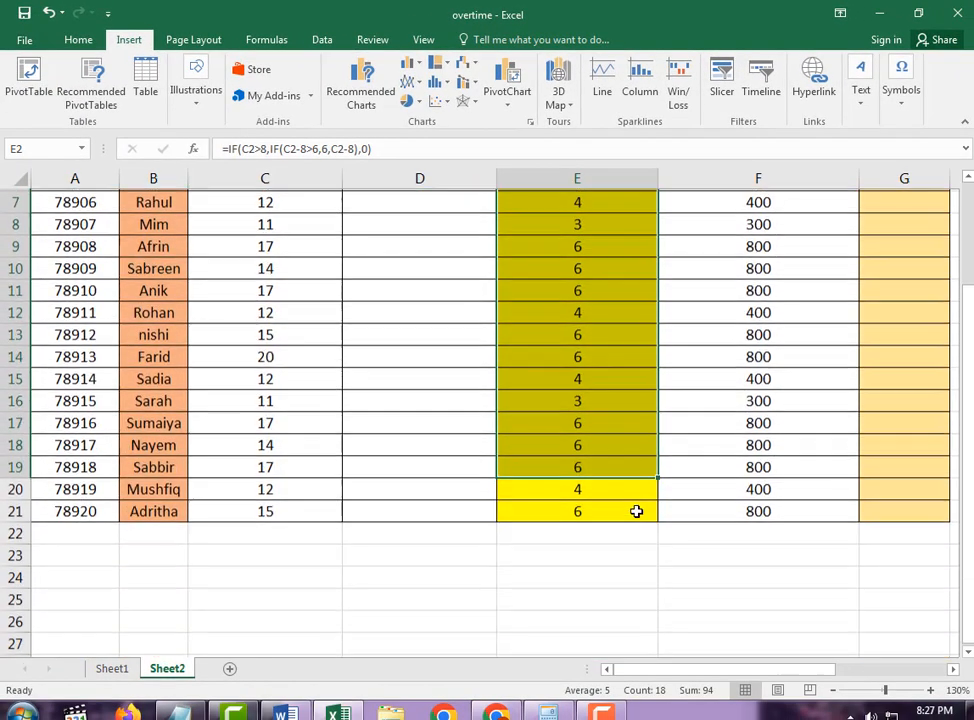
pyautogui.scroll(2, 636, 511)
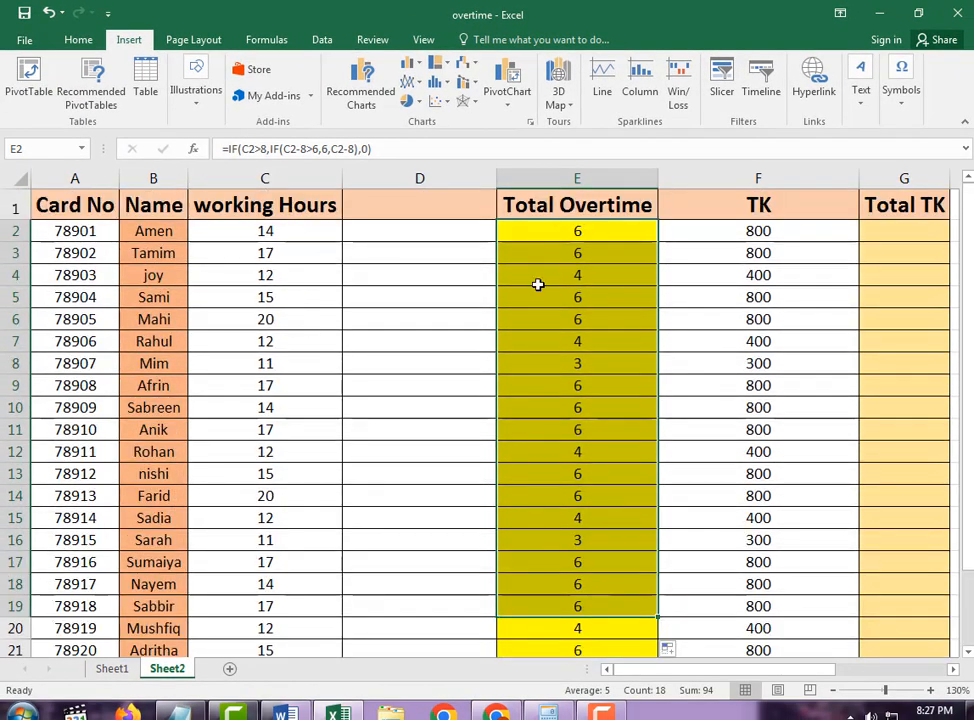
pyautogui.click(594, 236)
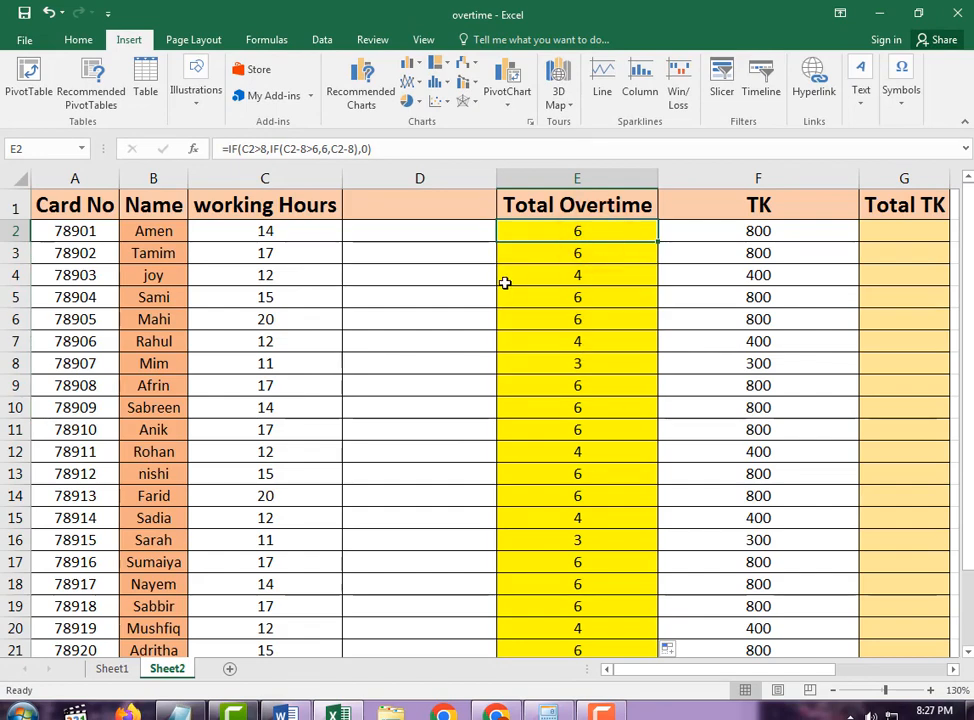
# Step: Examine the overtime pay formula in the TK cell F2 and its reference to the overtime hours in E2
pyautogui.moveTo(640, 671); pyautogui.dragTo(668, 683)
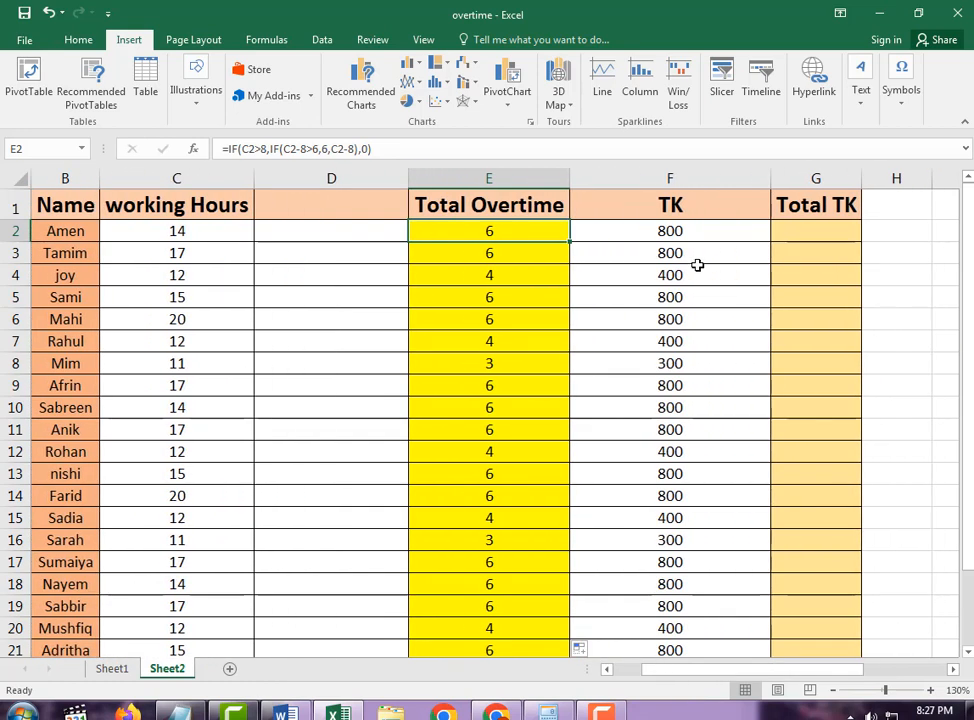
pyautogui.click(550, 231)
pyautogui.click(666, 229)
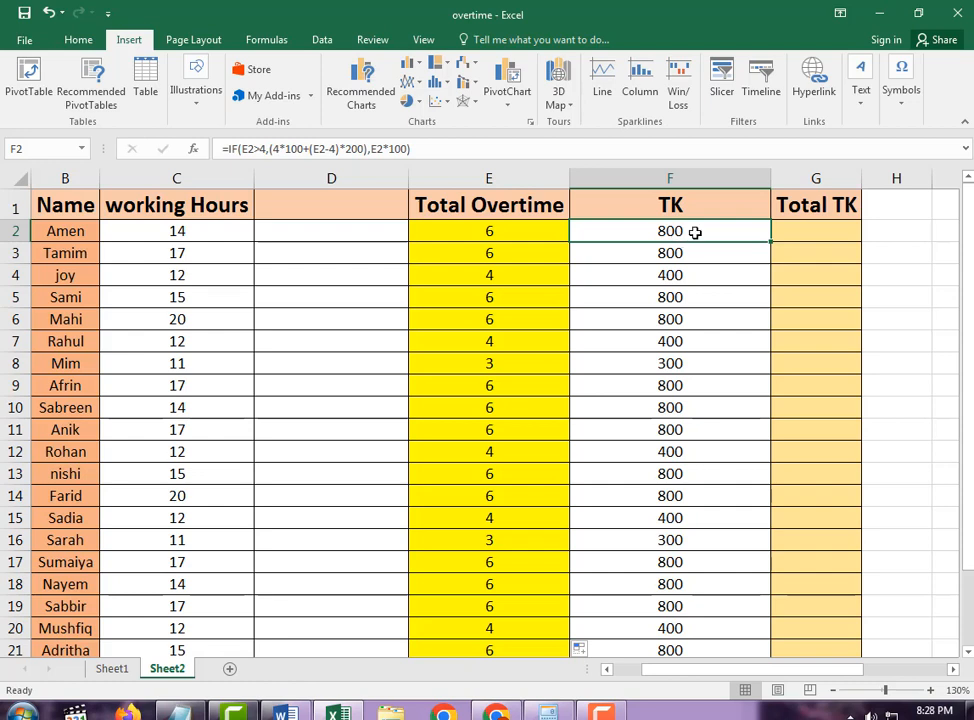
pyautogui.doubleClick(691, 230)
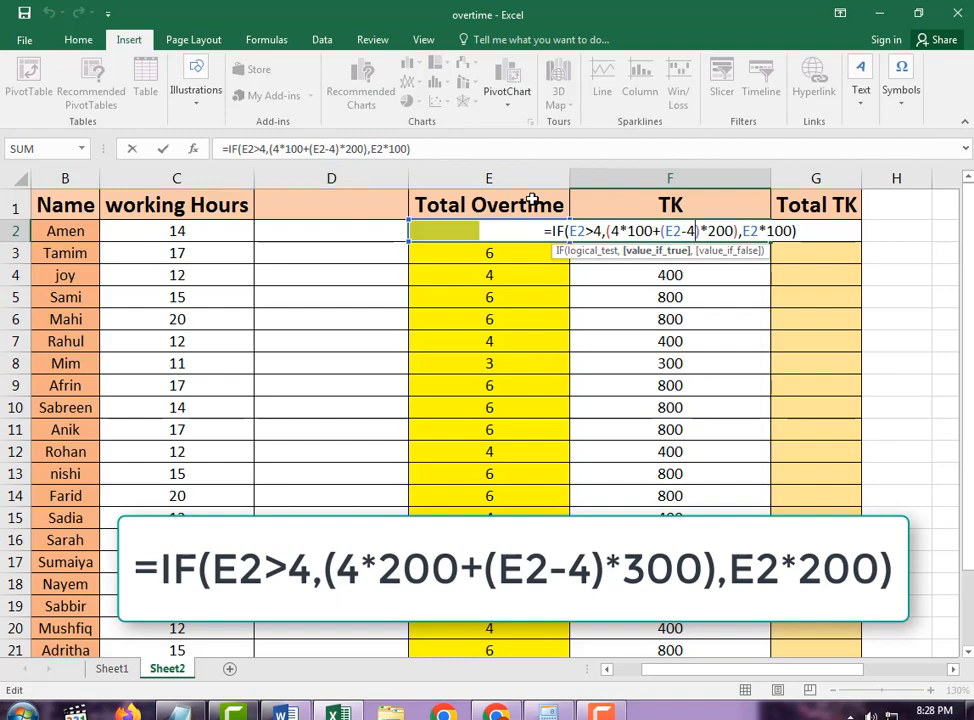
pyautogui.press('Return')
# Step: Delete the blank column before Total Overtime and insert a blank column between Total Overtime and TK
pyautogui.rightClick(363, 180)
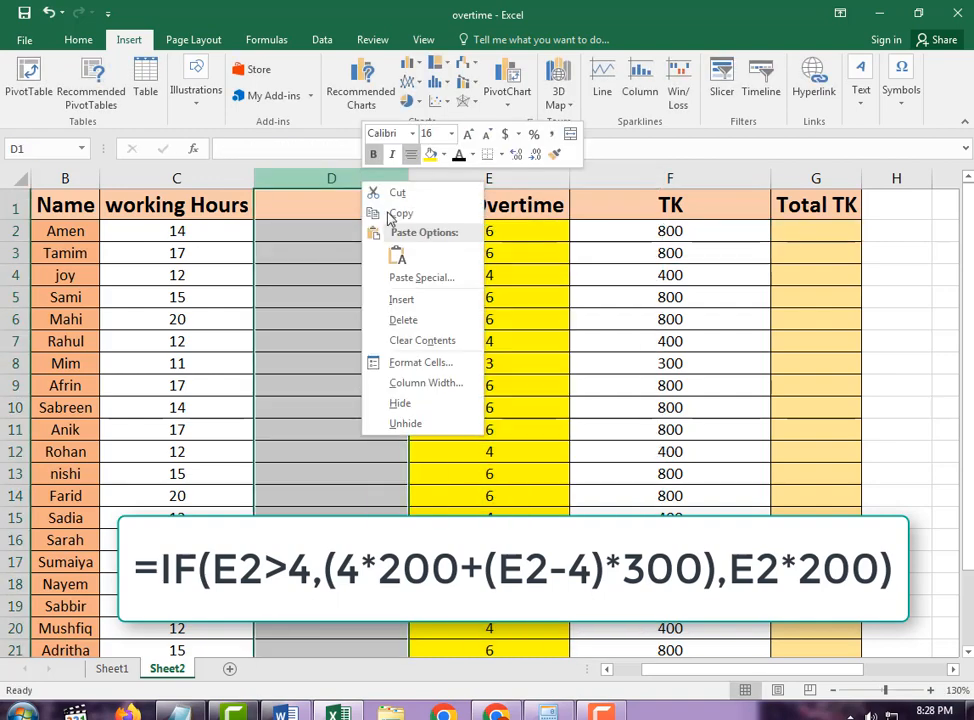
pyautogui.click(423, 318)
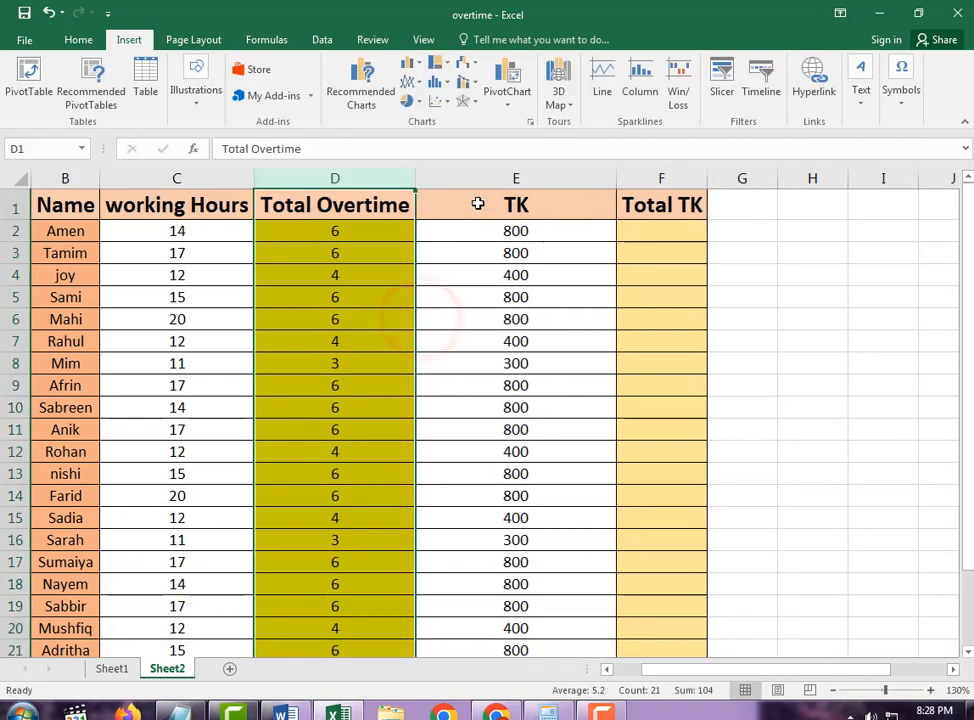
pyautogui.rightClick(462, 176)
pyautogui.click(502, 296)
pyautogui.click(613, 316)
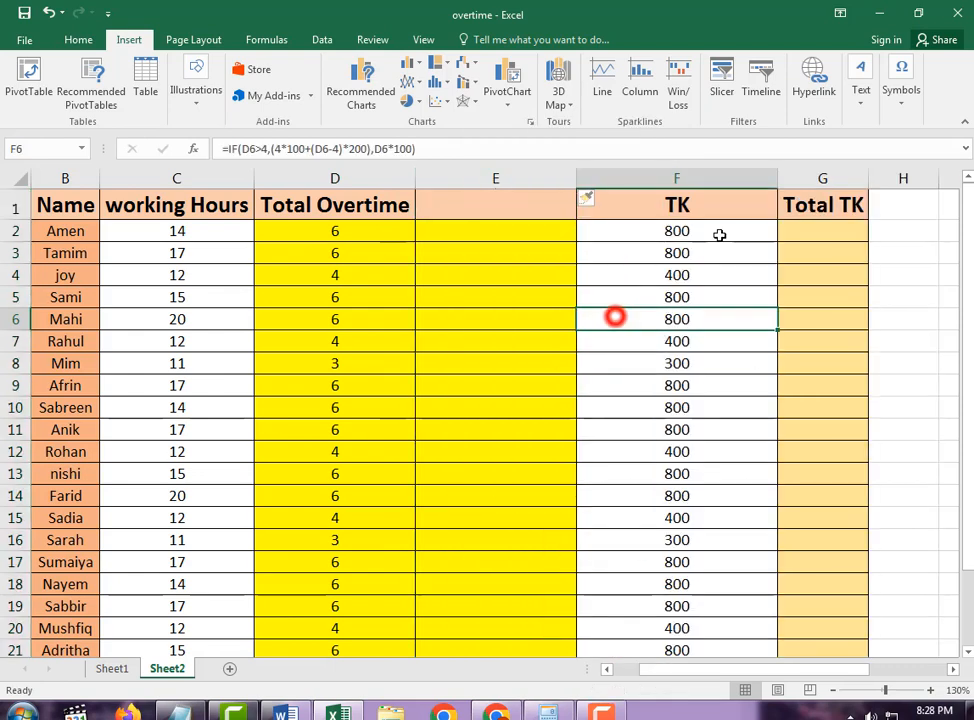
# Step: Open the overtime pay formula in F2 and examine its IF function and logical test D2>4
pyautogui.doubleClick(719, 233)
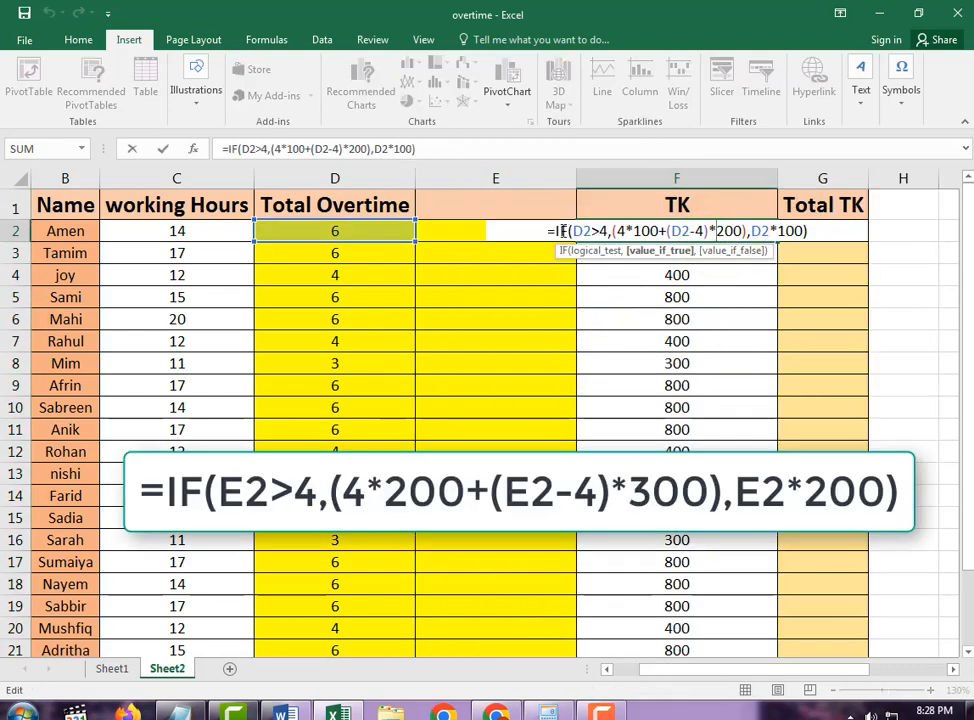
pyautogui.click(562, 230)
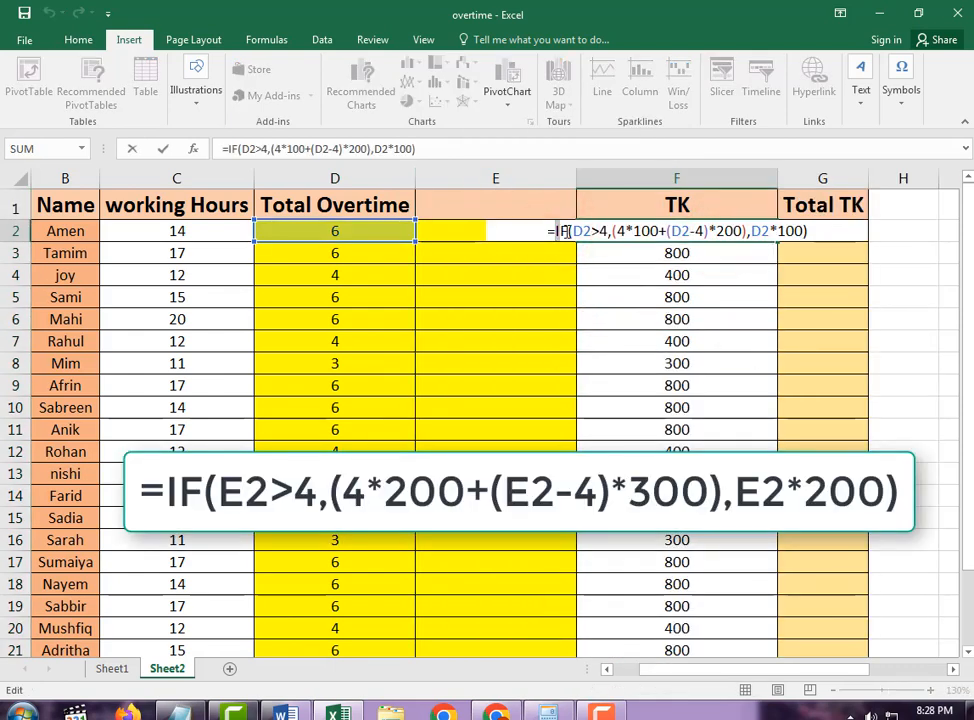
pyautogui.click(560, 231)
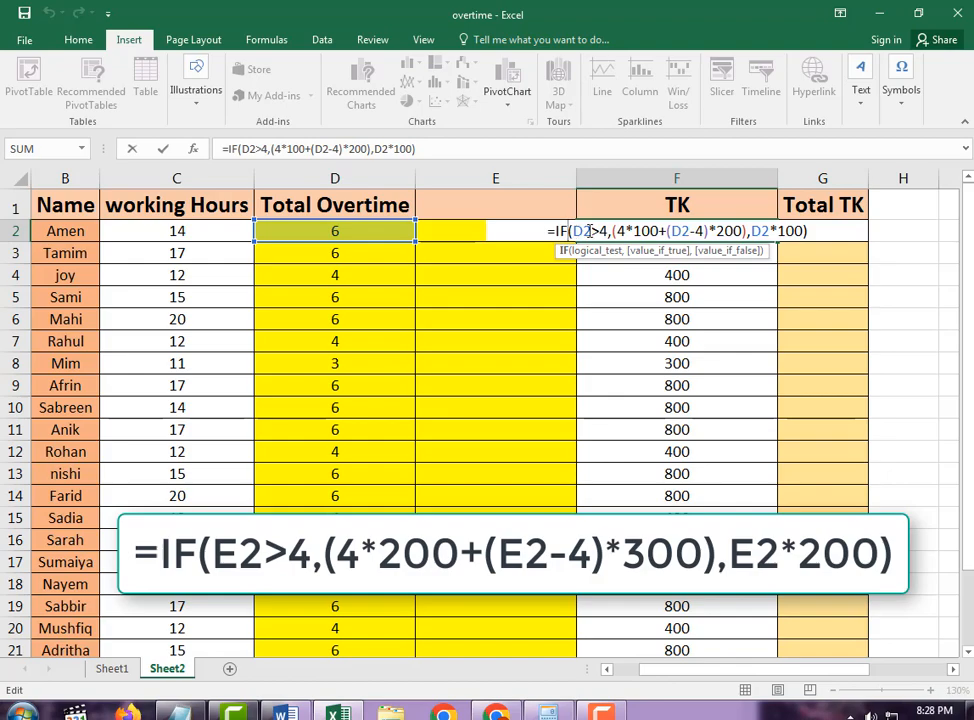
pyautogui.doubleClick(577, 231)
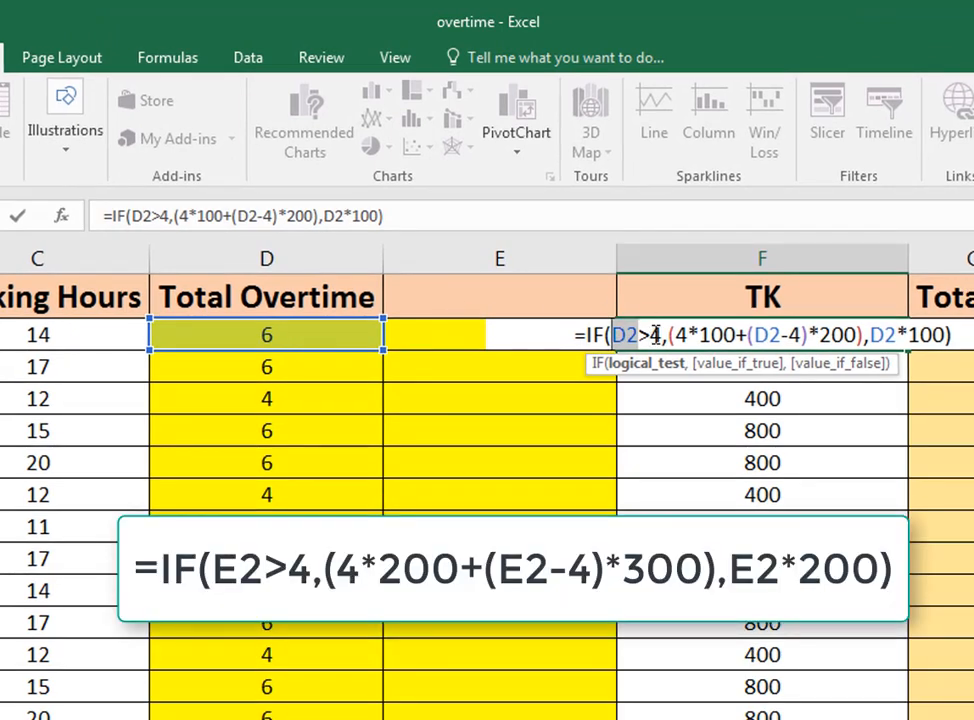
pyautogui.click(654, 337)
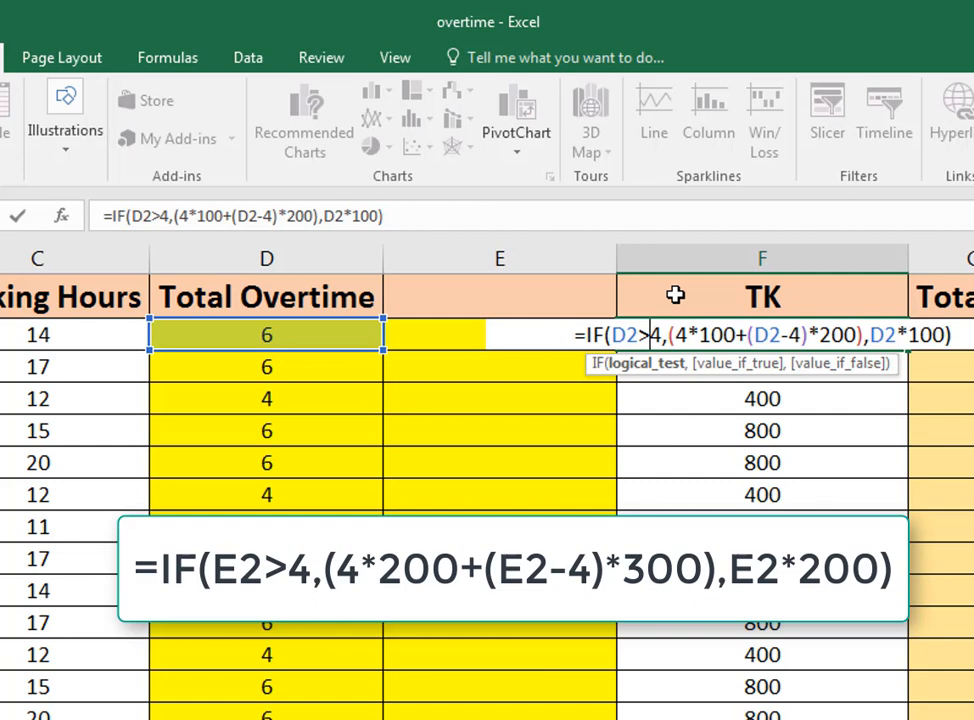
# Step: Examine the 4*100 part of the true value in the F2 overtime pay formula
pyautogui.click(666, 335)
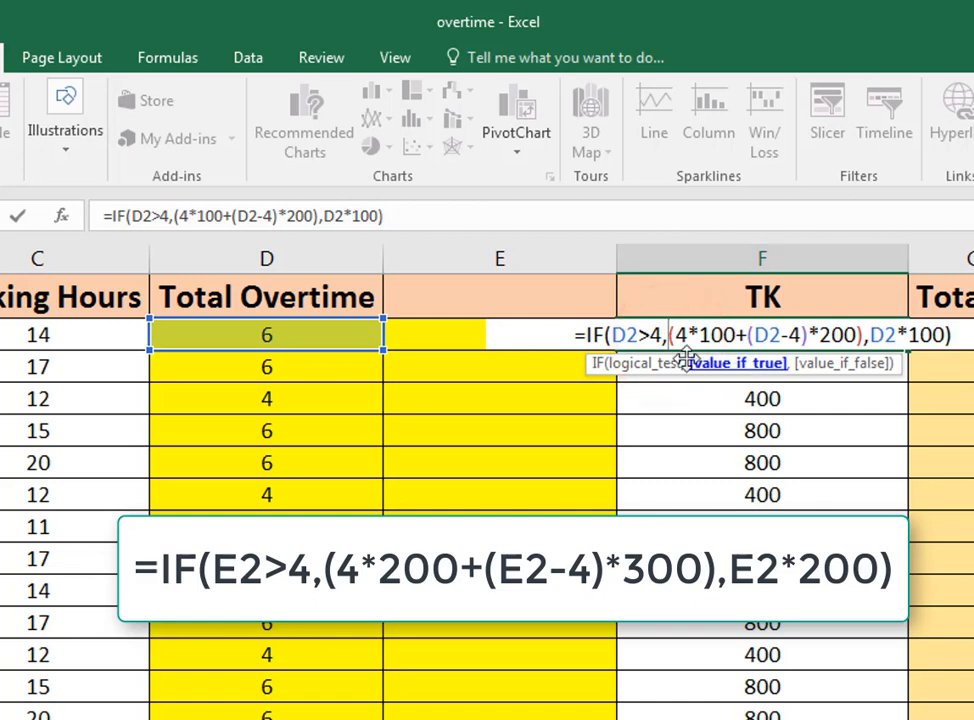
pyautogui.click(679, 333)
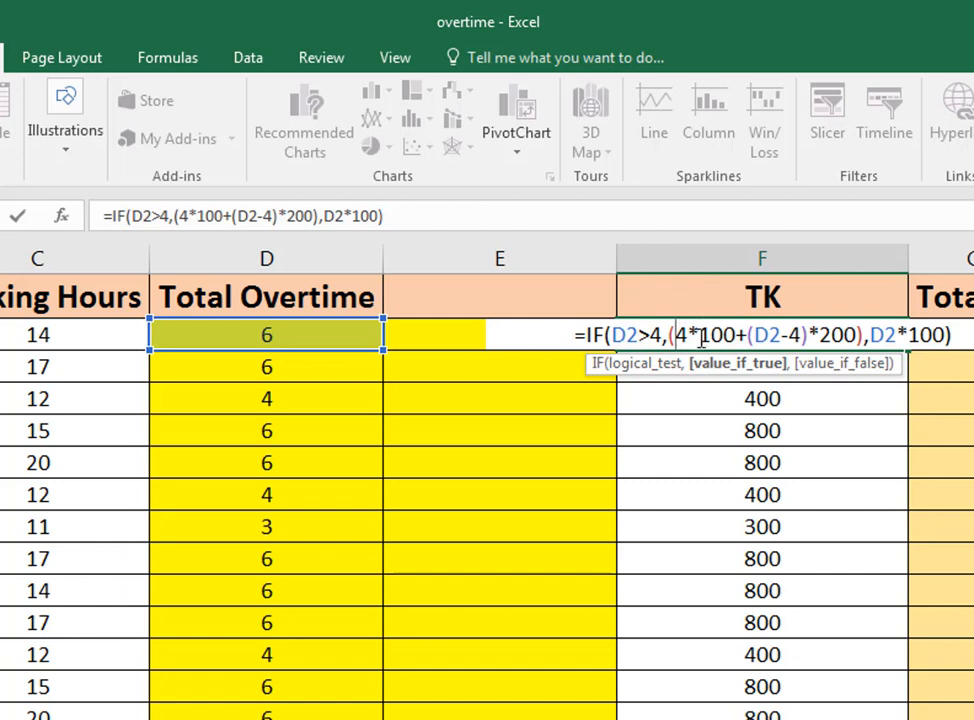
pyautogui.click(686, 334)
pyautogui.click(689, 336)
pyautogui.click(751, 336)
# Step: Examine the (D2-4)*200 part of the F2 formula's true value, through its closing bracket
pyautogui.doubleClick(776, 336)
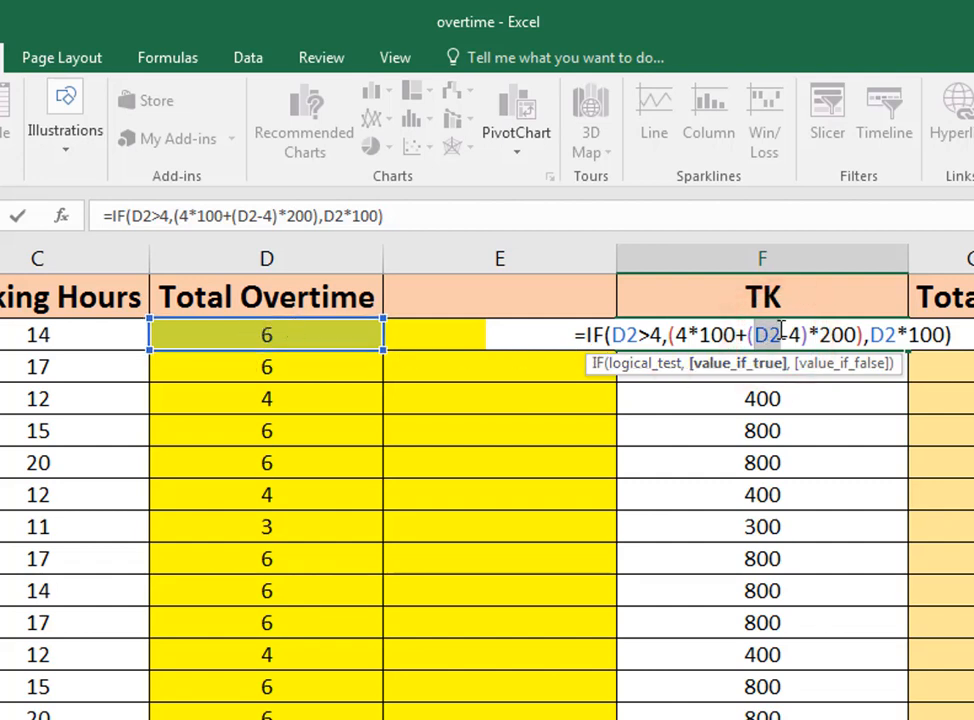
pyautogui.click(783, 334)
pyautogui.click(800, 335)
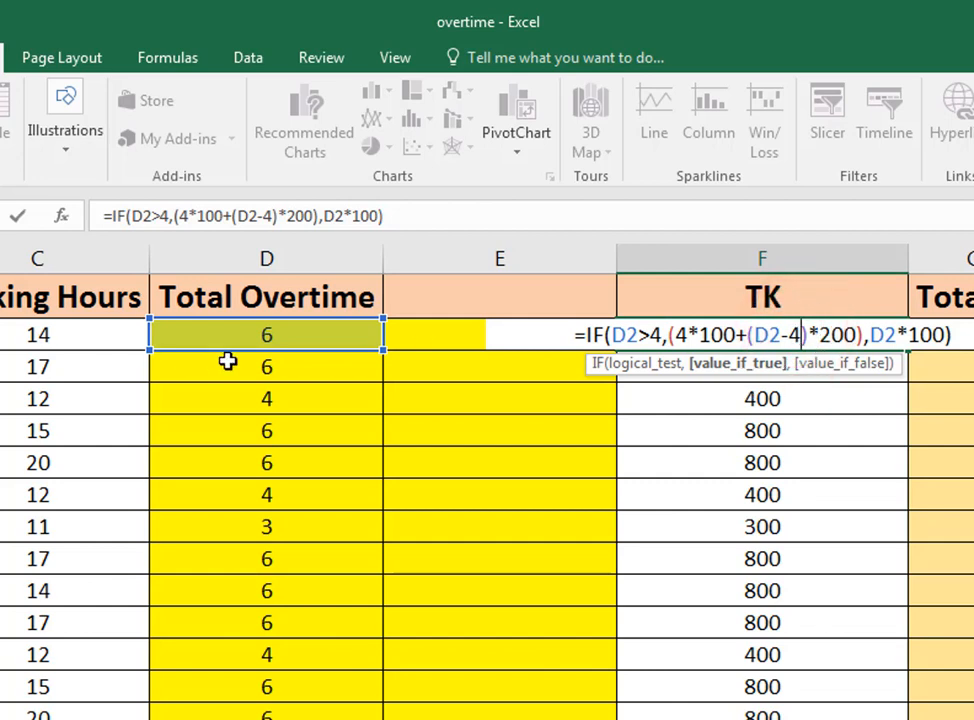
pyautogui.click(793, 335)
pyautogui.click(794, 335)
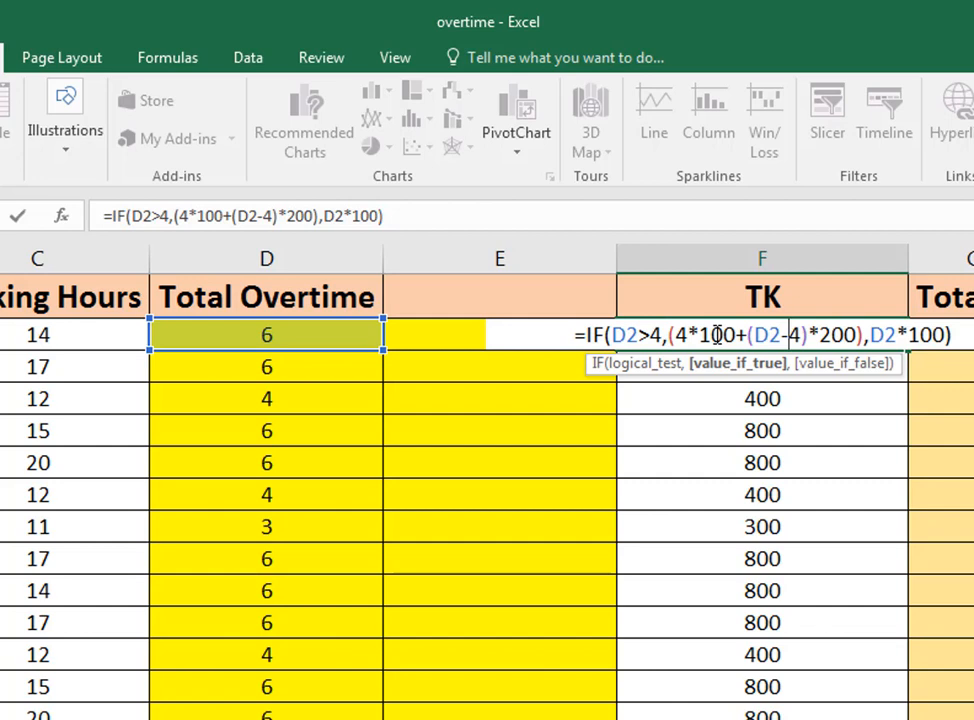
pyautogui.click(822, 331)
pyautogui.click(862, 332)
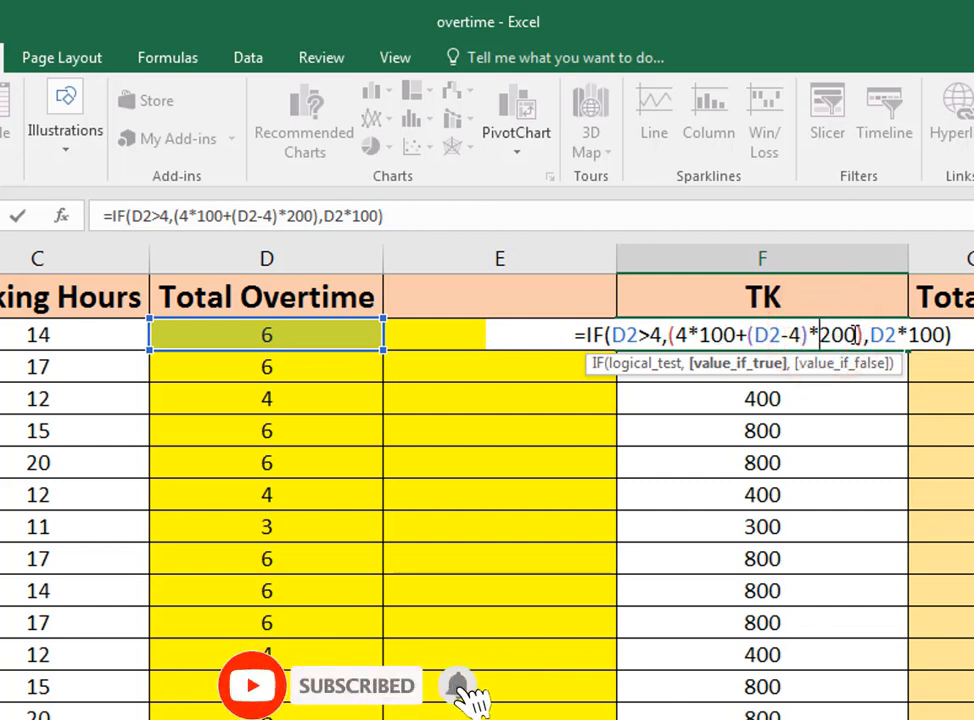
pyautogui.doubleClick(845, 333)
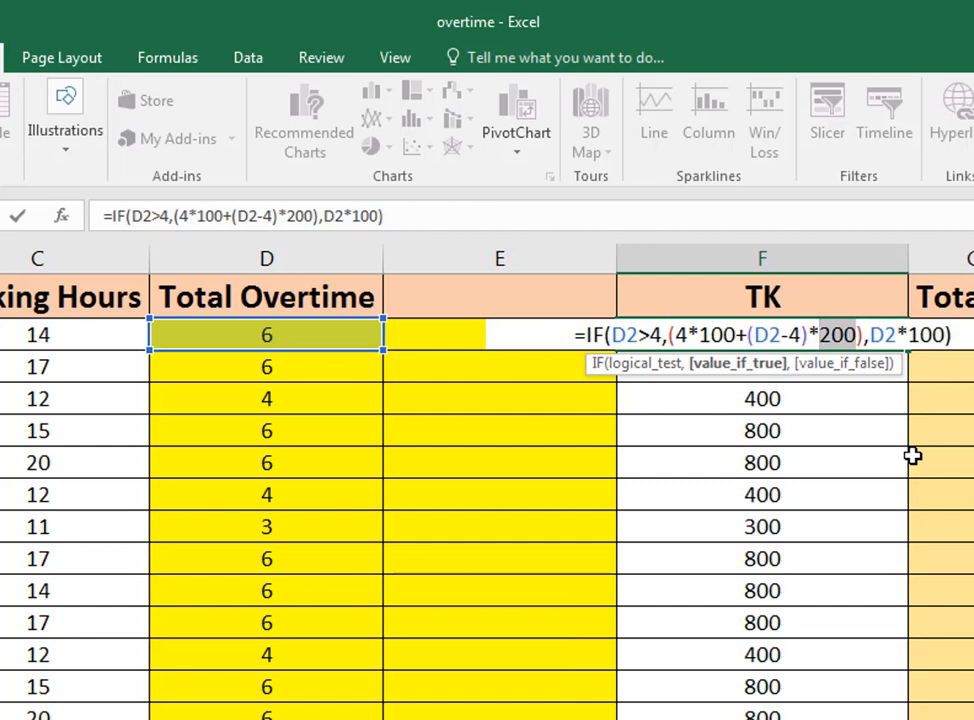
pyautogui.click(858, 334)
pyautogui.write(')')
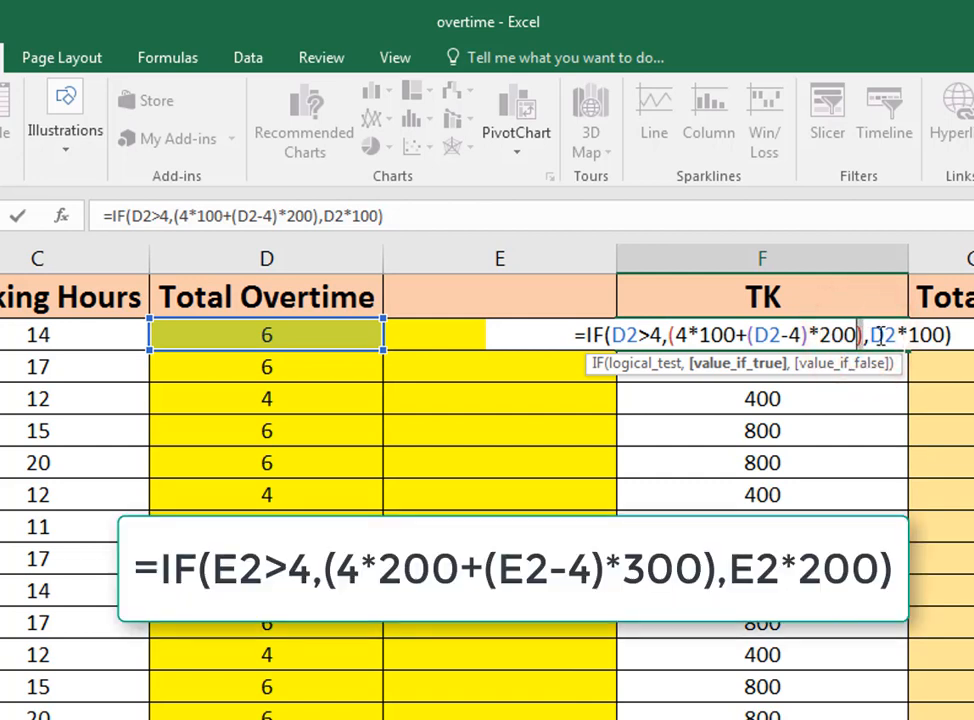
# Step: Examine the false value D2*100 of the F2 formula through to the end of the formula
pyautogui.click(867, 336)
pyautogui.doubleClick(876, 336)
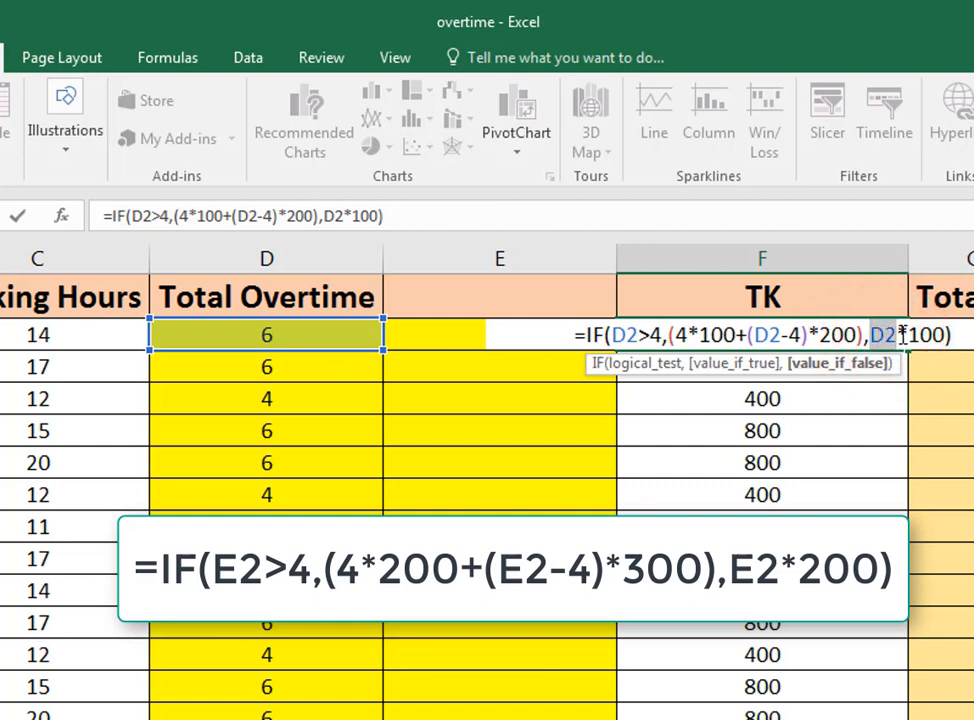
pyautogui.click(880, 335)
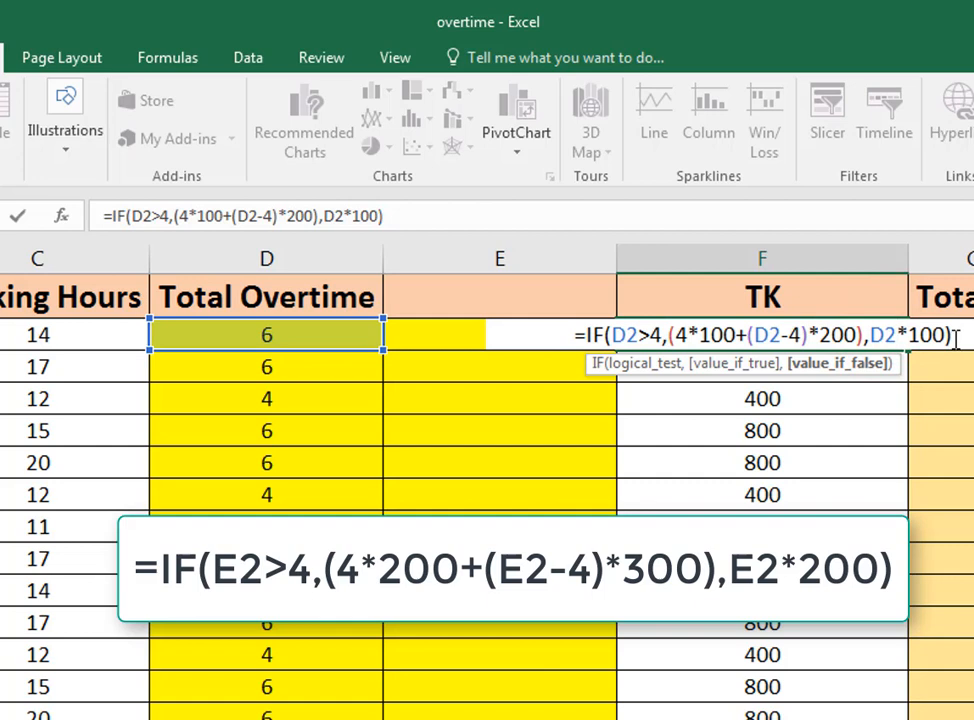
pyautogui.click(957, 338)
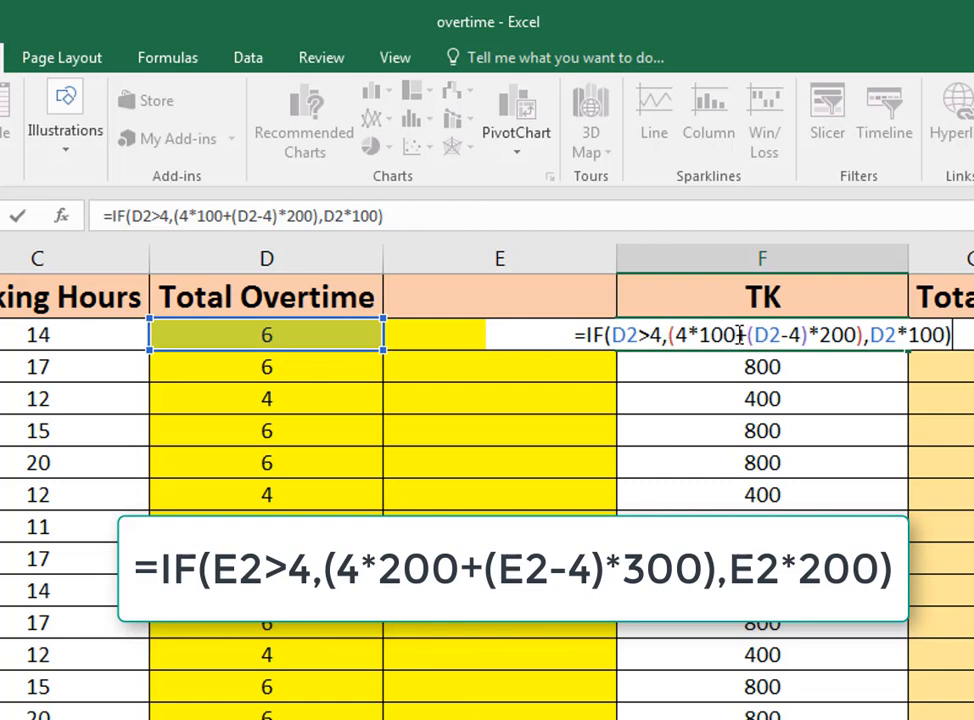
# Step: Compare the hourly rates 100 and 200 in the true and false values of the F2 formula
pyautogui.moveTo(735, 335); pyautogui.dragTo(703, 336)
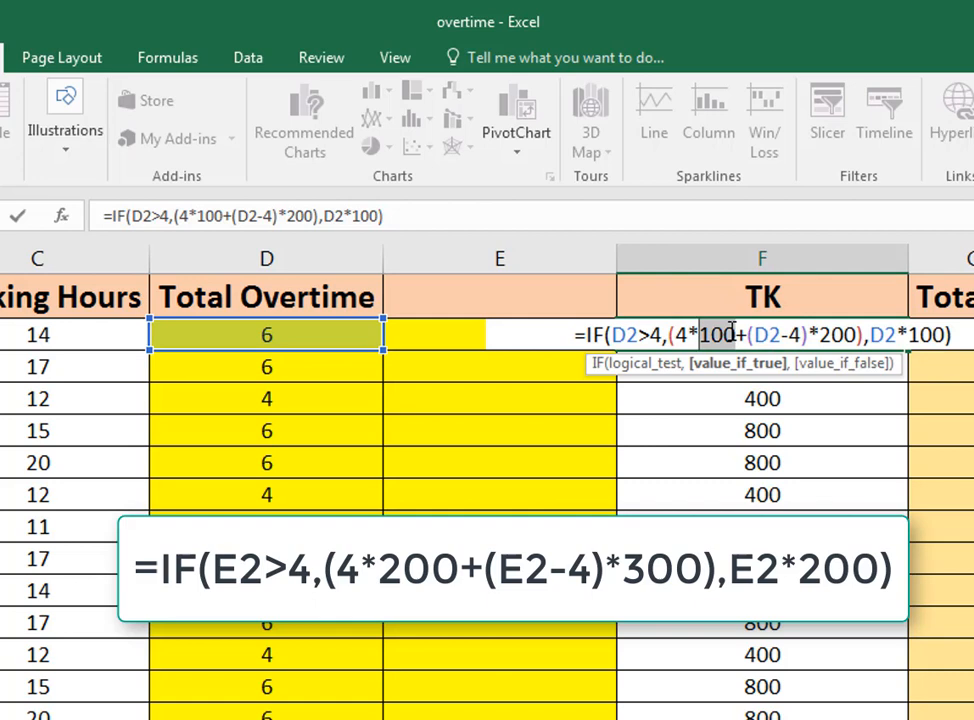
pyautogui.click(833, 333)
pyautogui.doubleClick(833, 333)
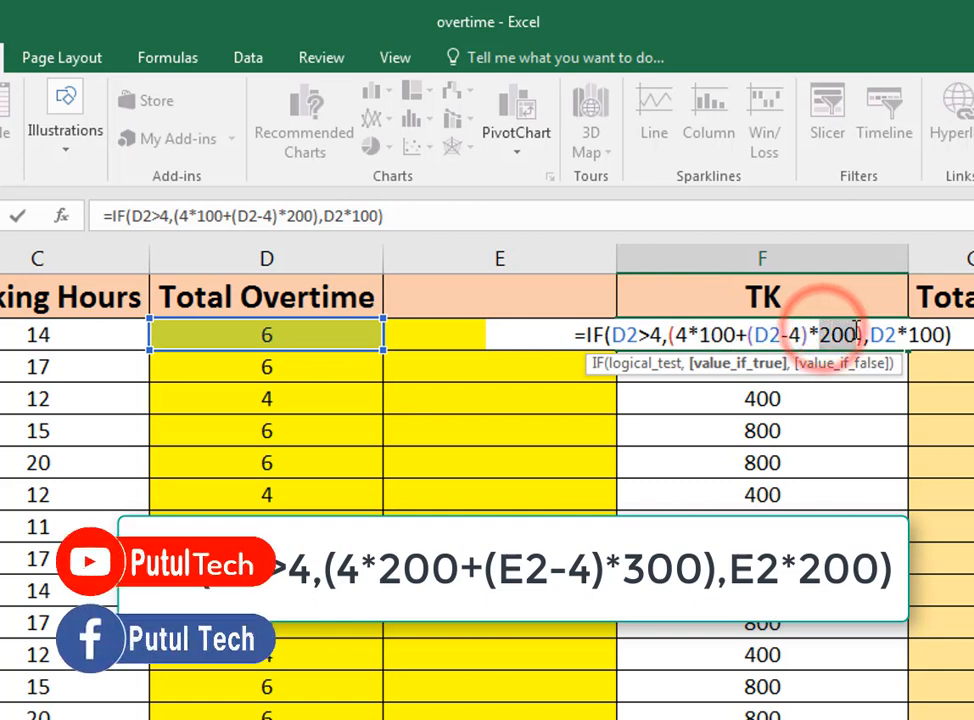
pyautogui.click(922, 333)
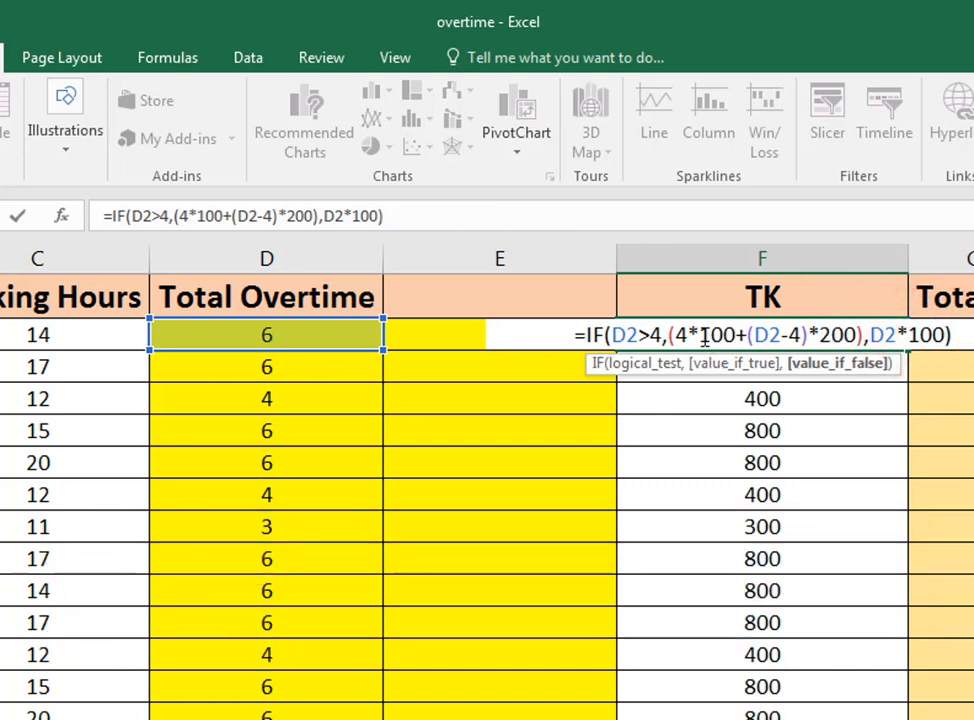
pyautogui.doubleClick(712, 334)
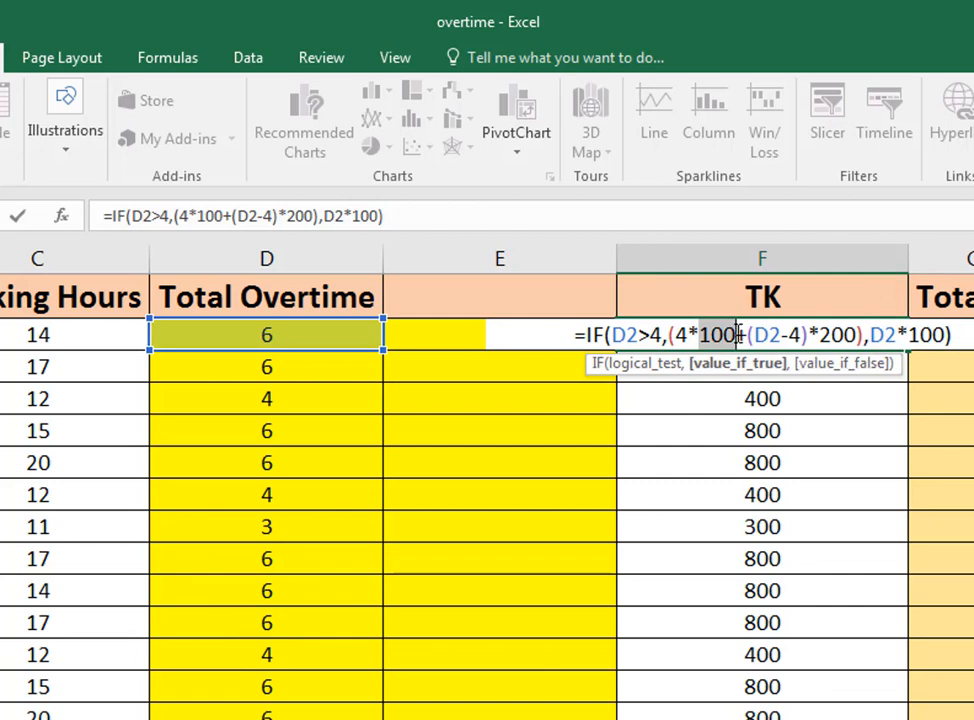
pyautogui.moveTo(910, 333); pyautogui.dragTo(946, 333)
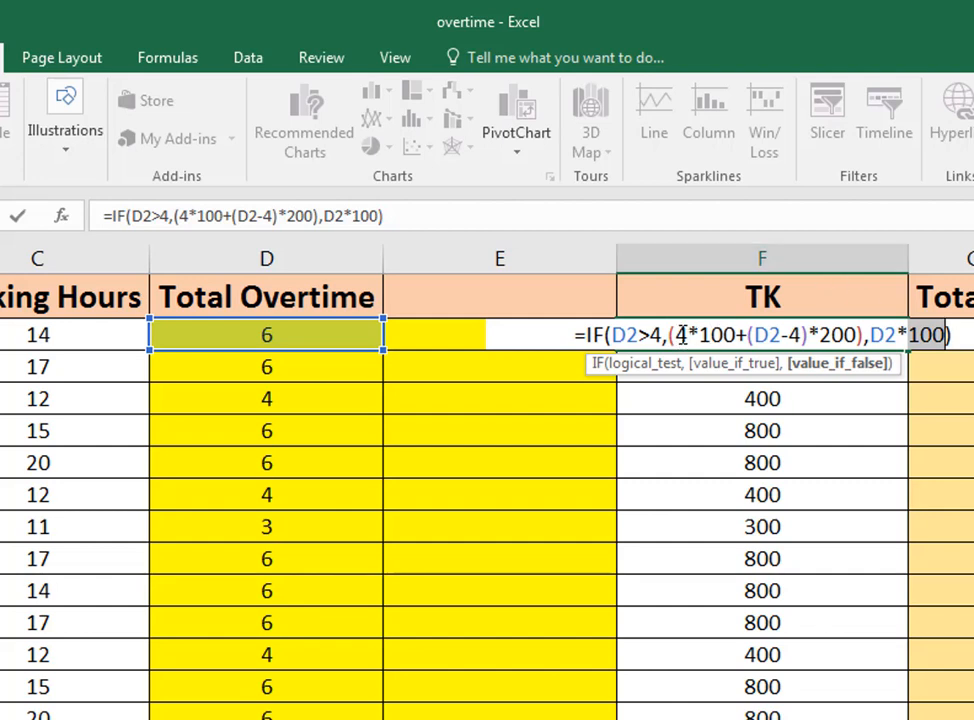
# Step: Review the first 4 hours and the D2-4 extra hours in the F2 formula, and finish editing the cell
pyautogui.click(680, 334)
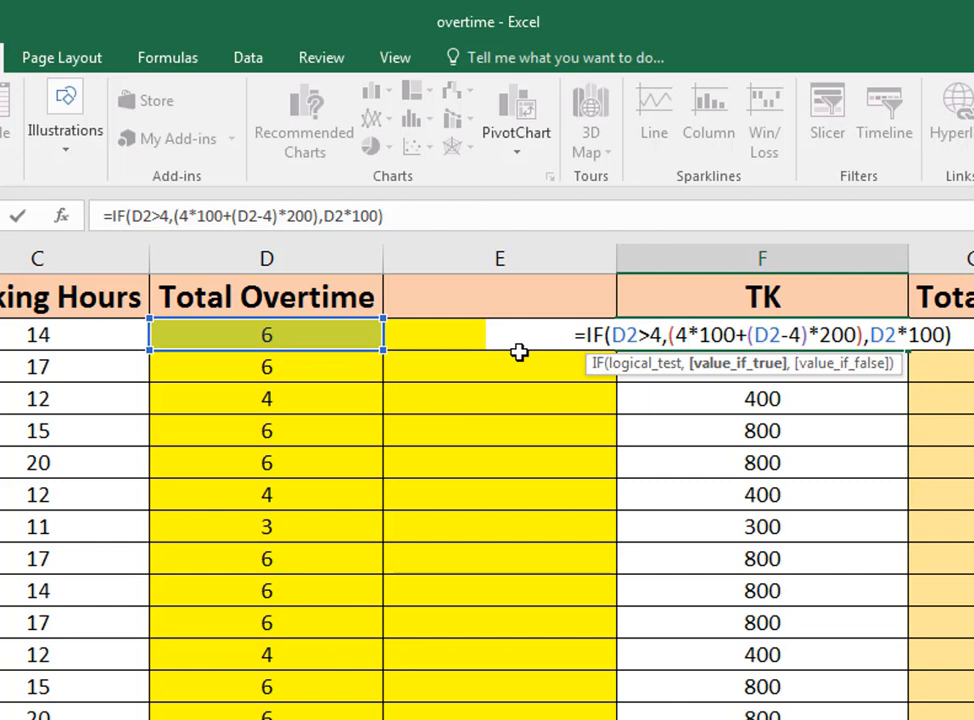
pyautogui.click(683, 338)
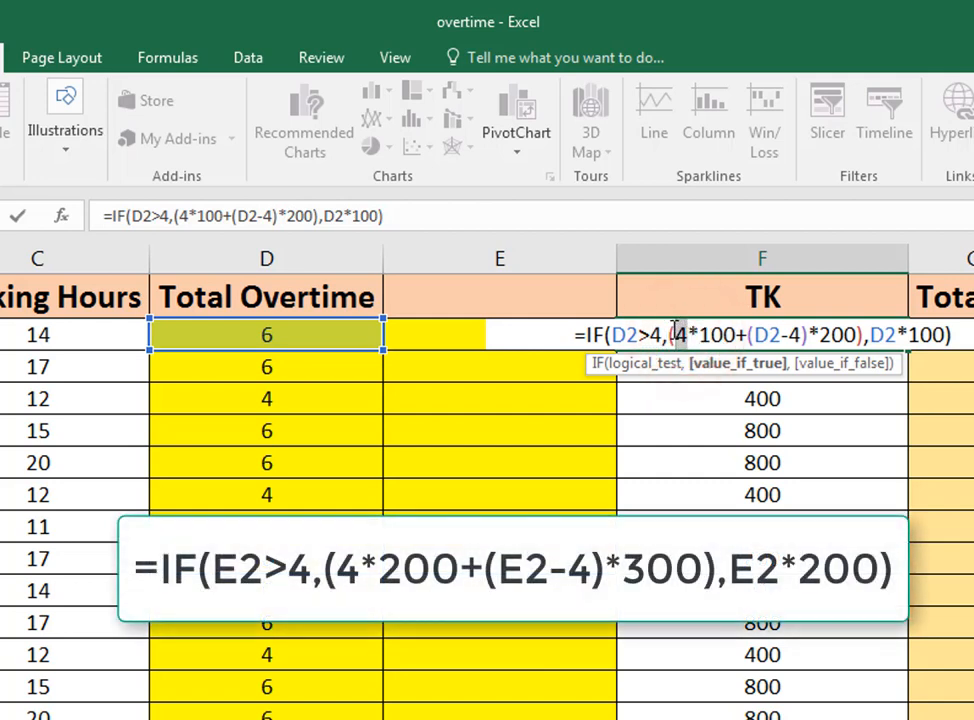
pyautogui.click(804, 334)
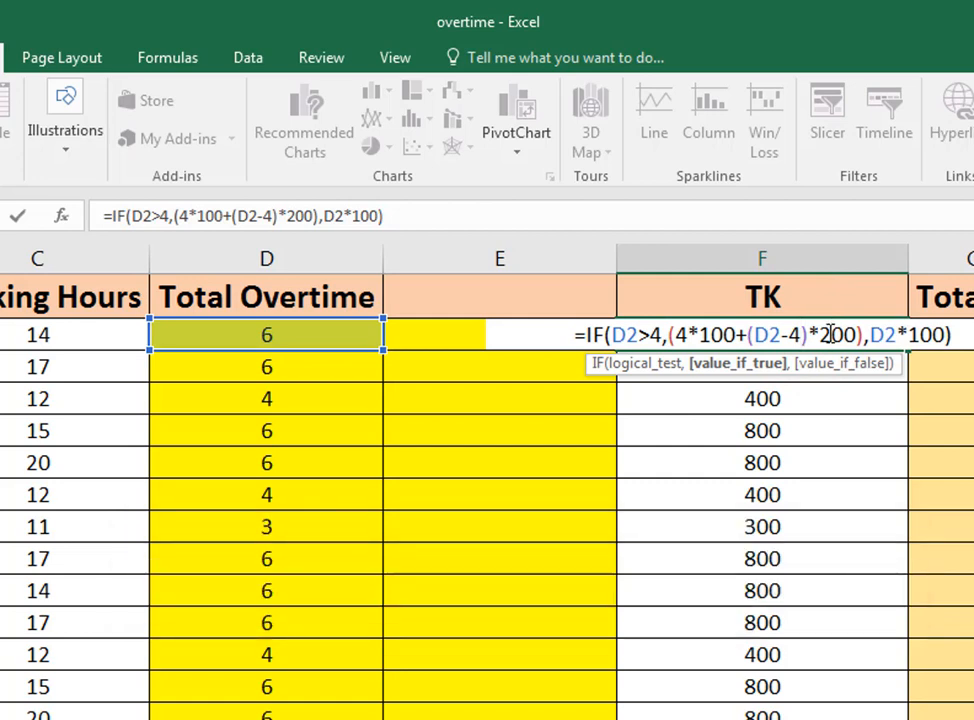
pyautogui.press('Return')
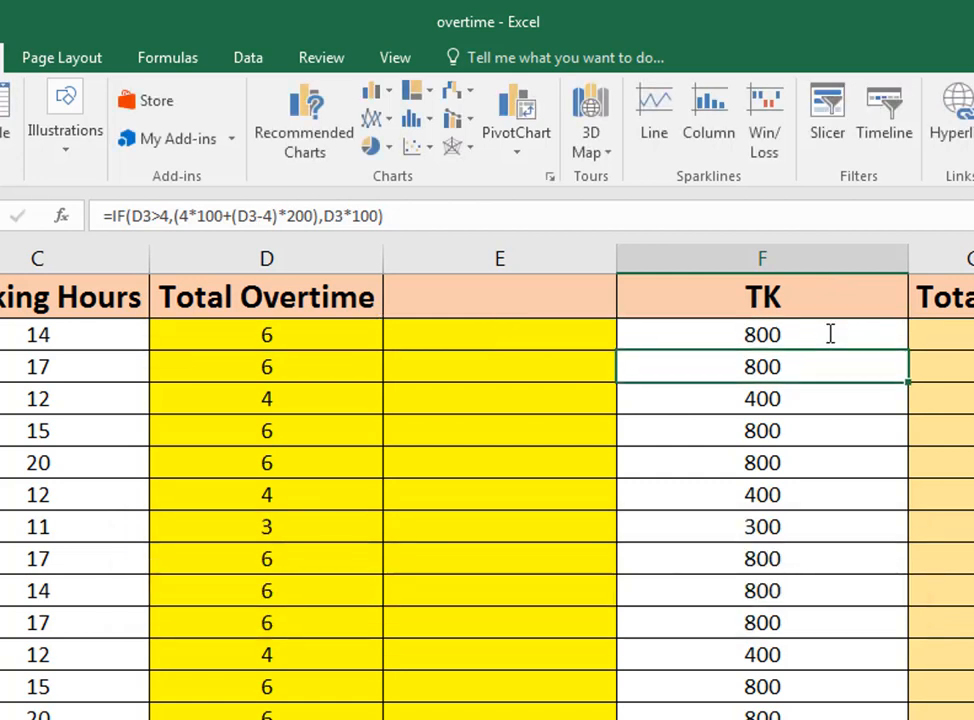
# Step: Fill the formula =IF(D2>4,(4*100+(D2-4)*200),D2*100) from F2 down the TK column, and recheck it in F2
pyautogui.click(829, 333)
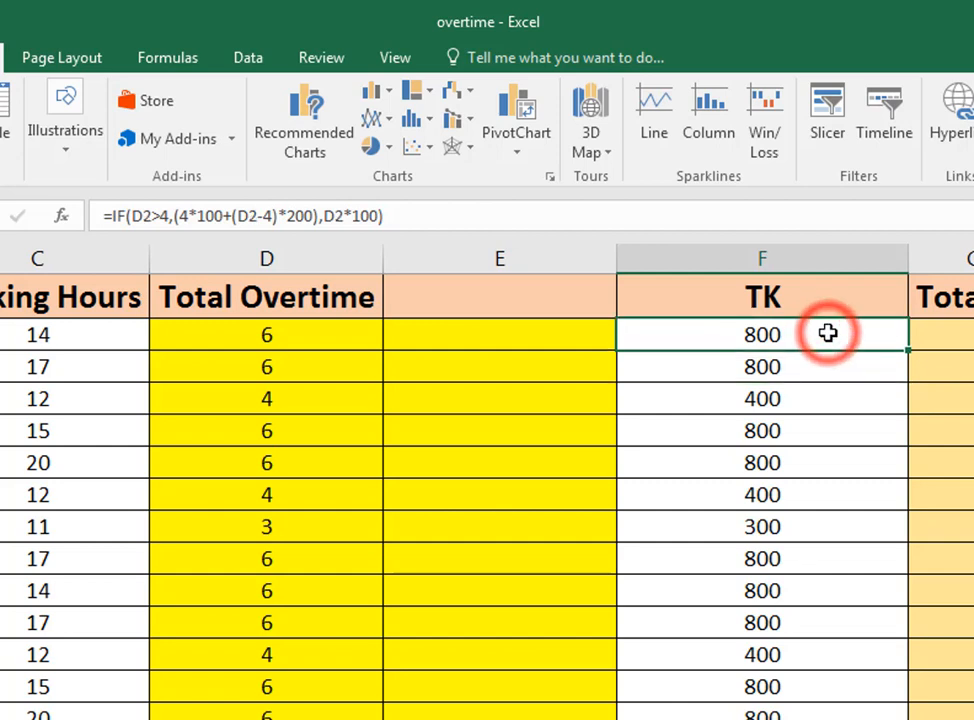
pyautogui.doubleClick(912, 351)
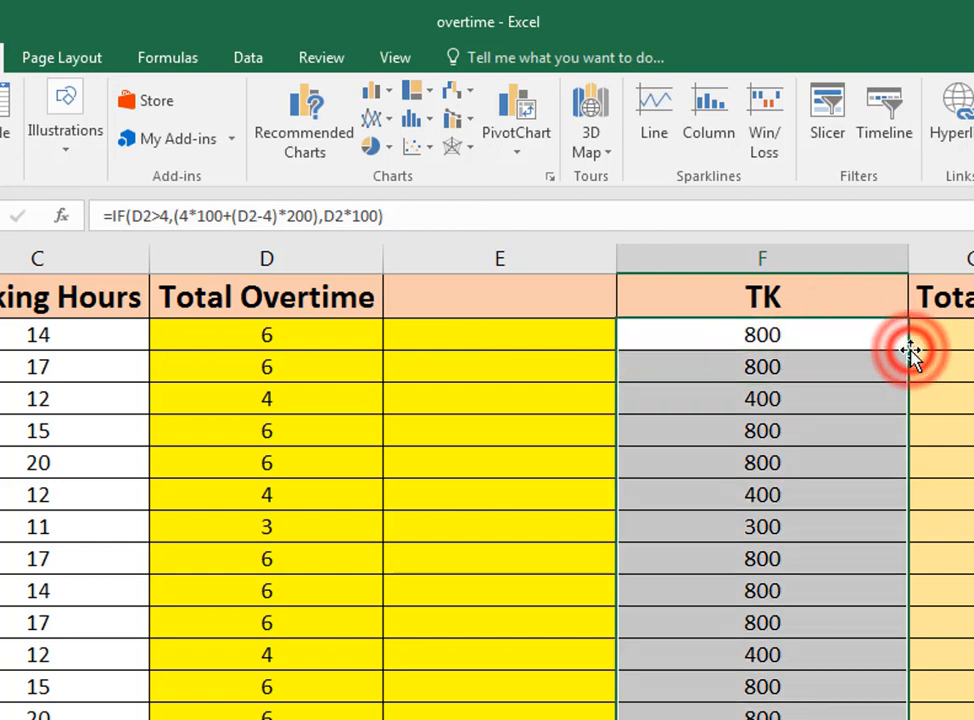
pyautogui.click(892, 335)
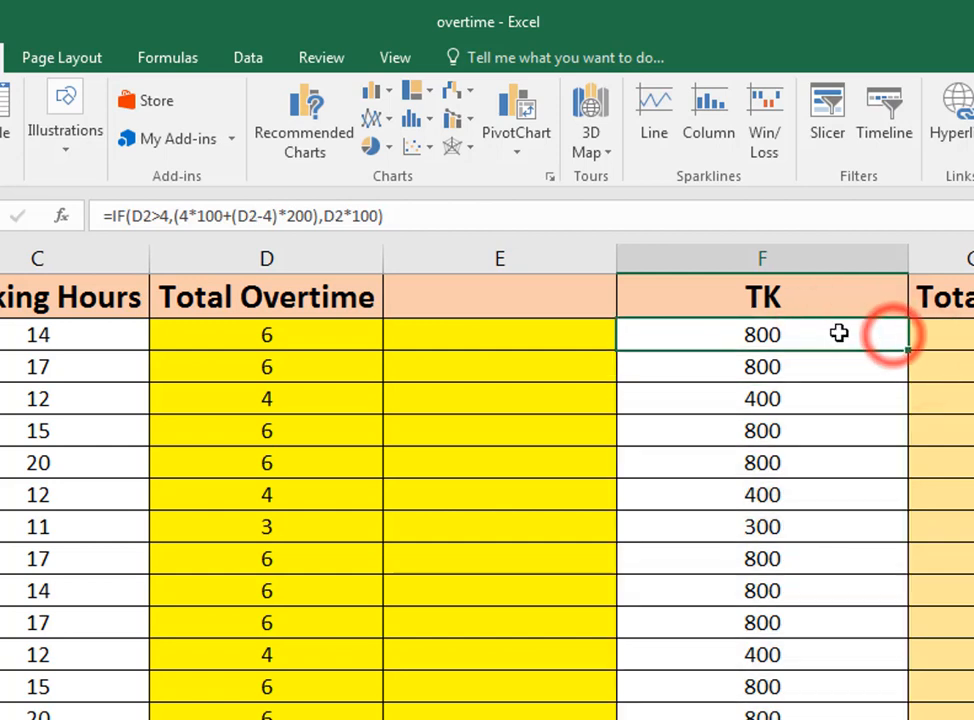
pyautogui.doubleClick(822, 325)
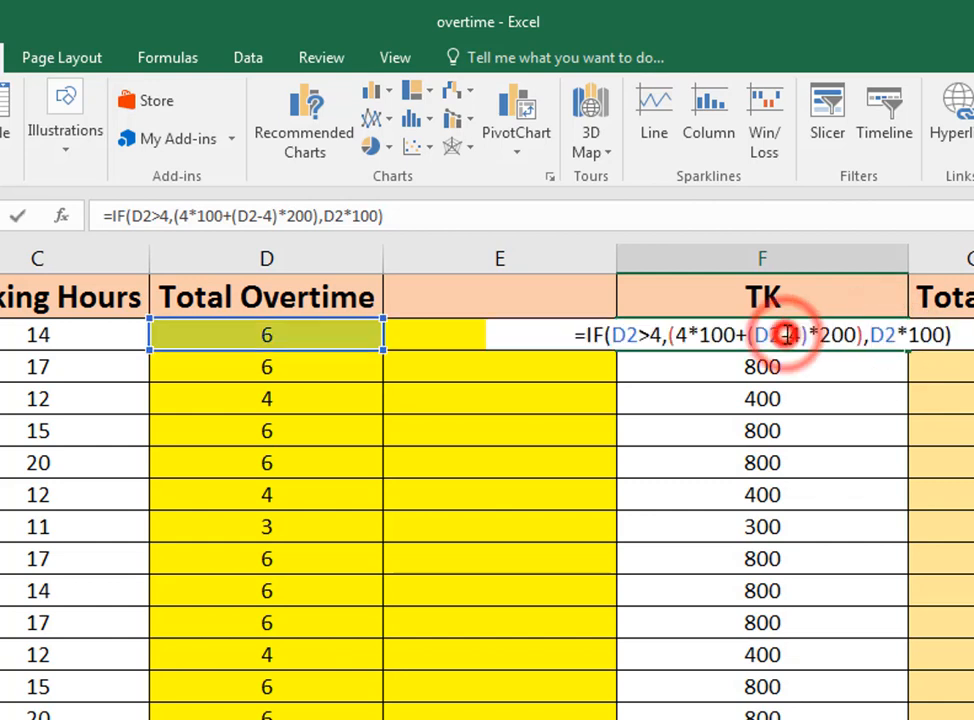
pyautogui.press('Return')
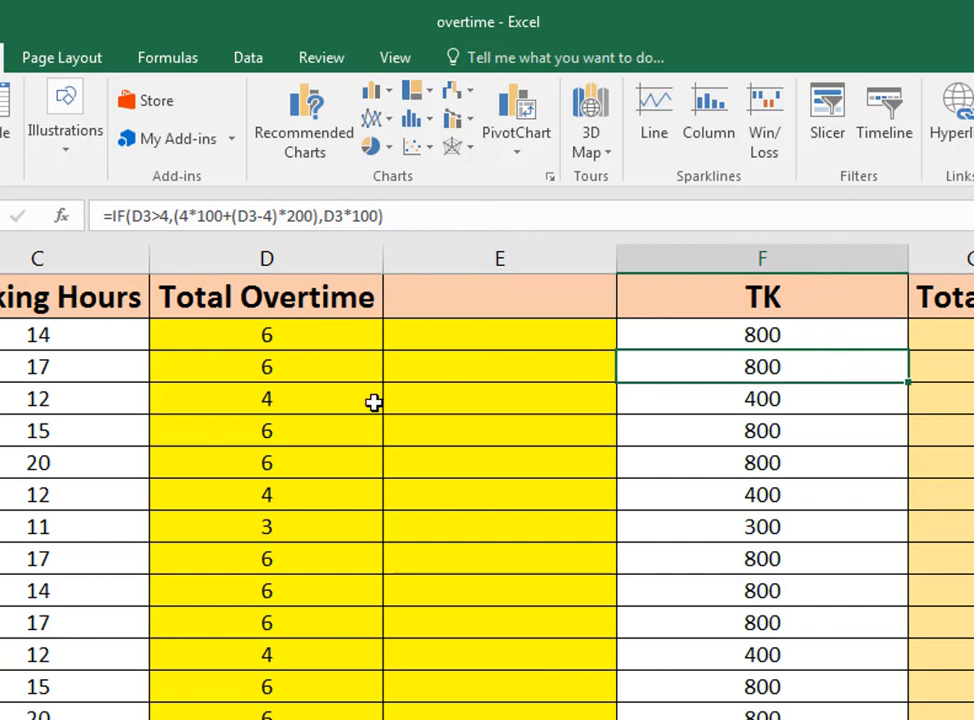
# Step: Compare the Total Overtime hours in column D with the TK amounts for several employees, including rows 4, 8 and 16
pyautogui.click(327, 399)
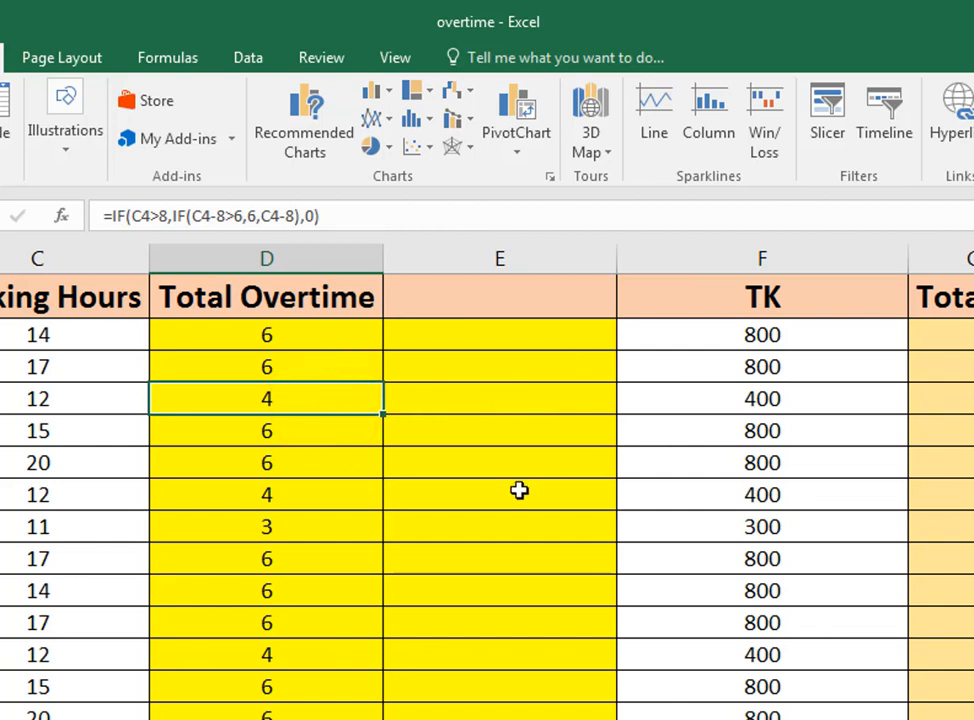
pyautogui.click(300, 530)
pyautogui.click(818, 530)
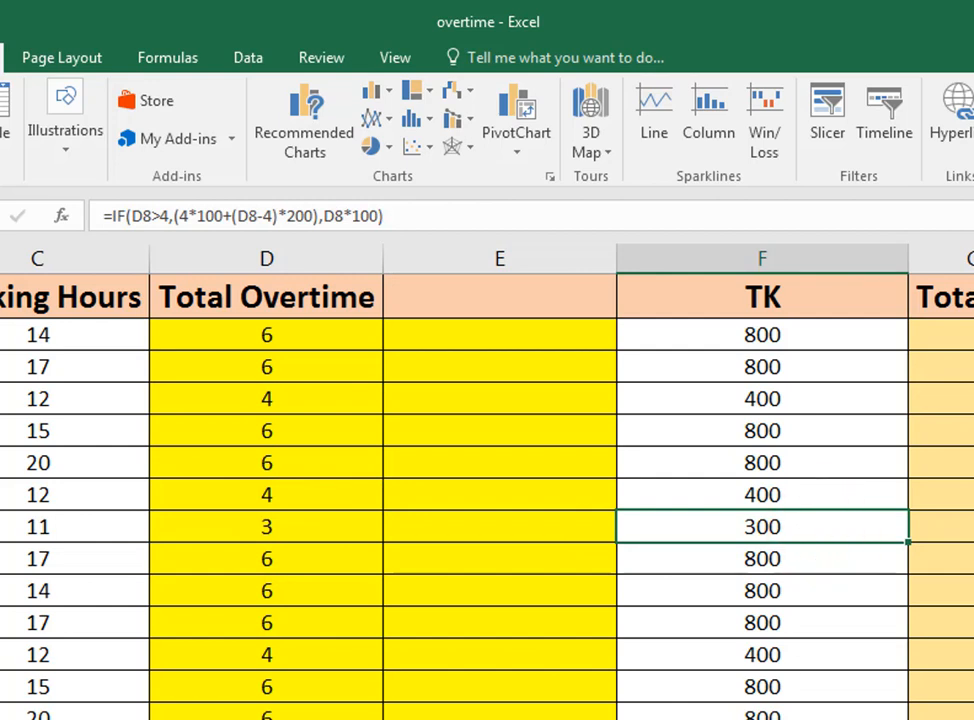
pyautogui.click(290, 718)
pyautogui.scroll(-1, 290, 700)
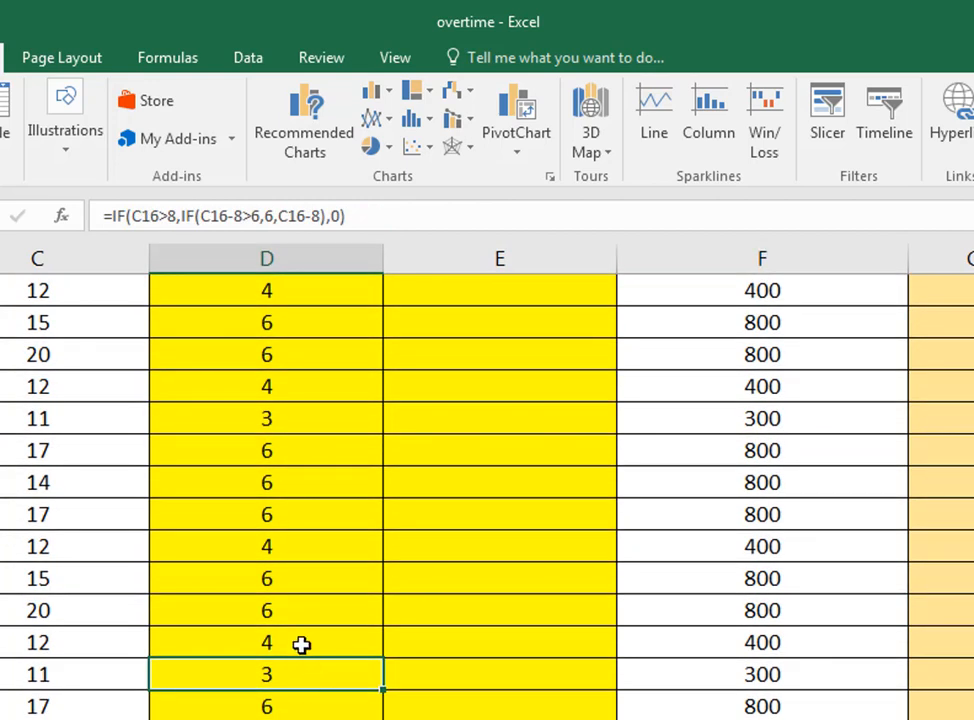
# Step: Set the Total Overtime in D11 to 5 to test the overtime pay formula in that row
pyautogui.click(285, 520)
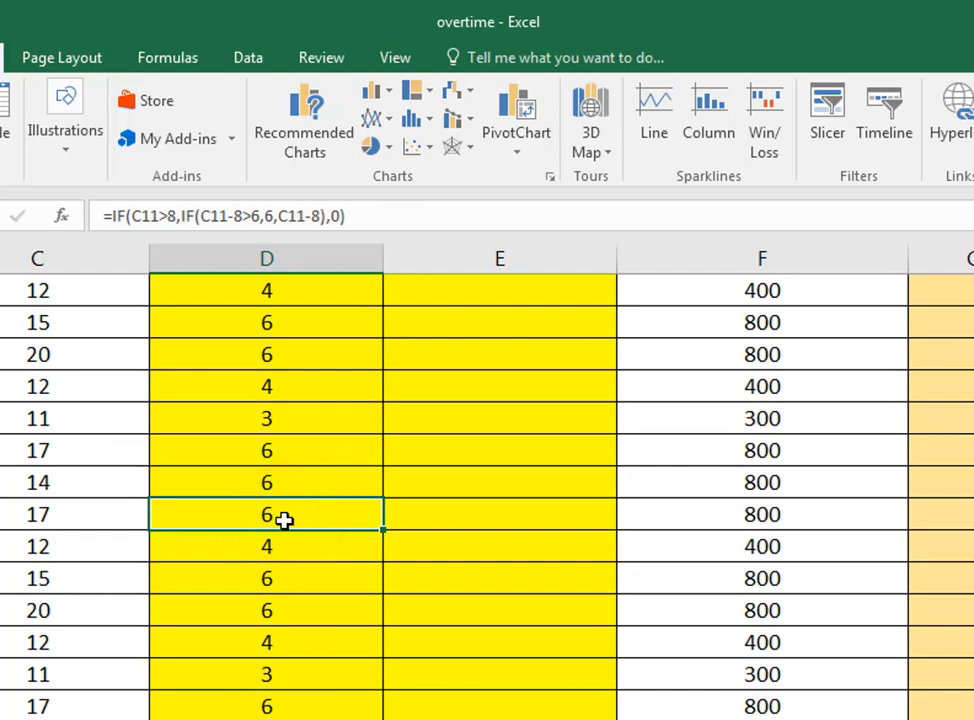
pyautogui.write('5')
pyautogui.press('Return')
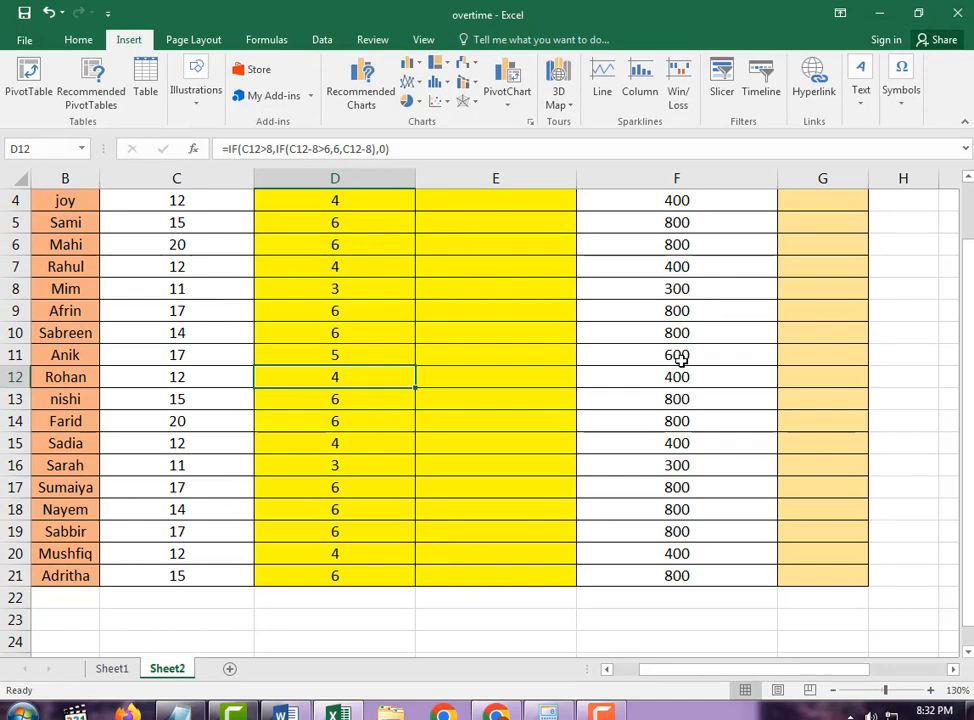
pyautogui.scroll(1, 789, 511)
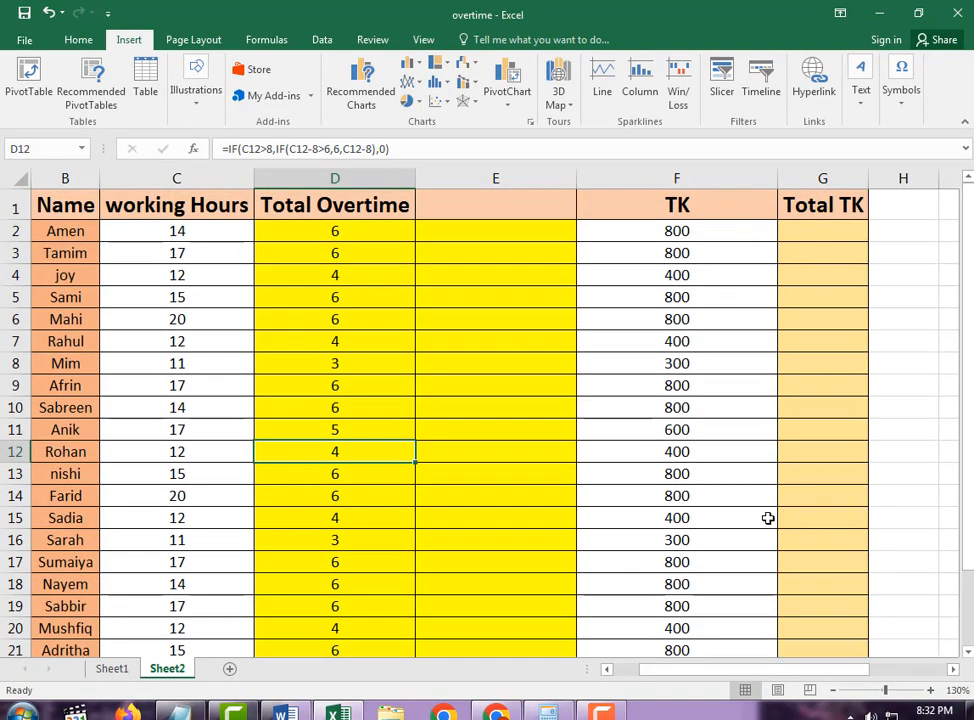